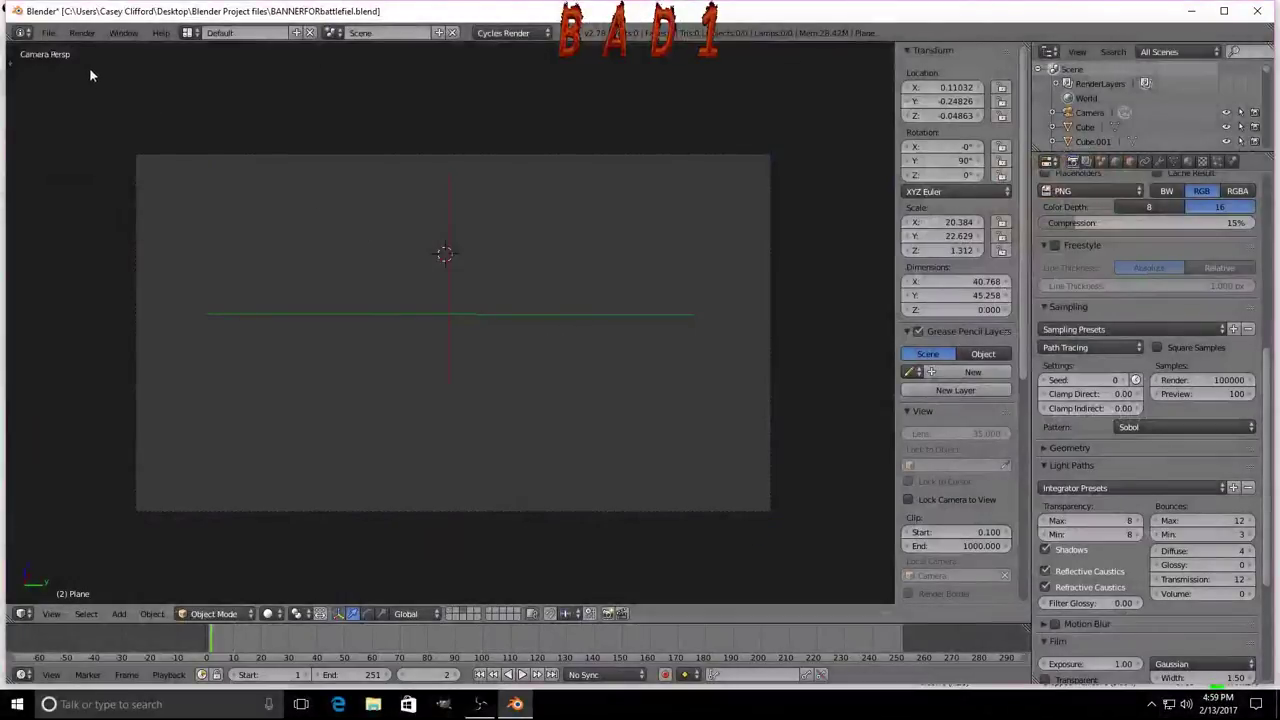
- Reopen BANNERFORbattlefiel.blend and preview its camera view in Cycles rendered shading
left_click(48, 33)
mouse_move(82, 79)
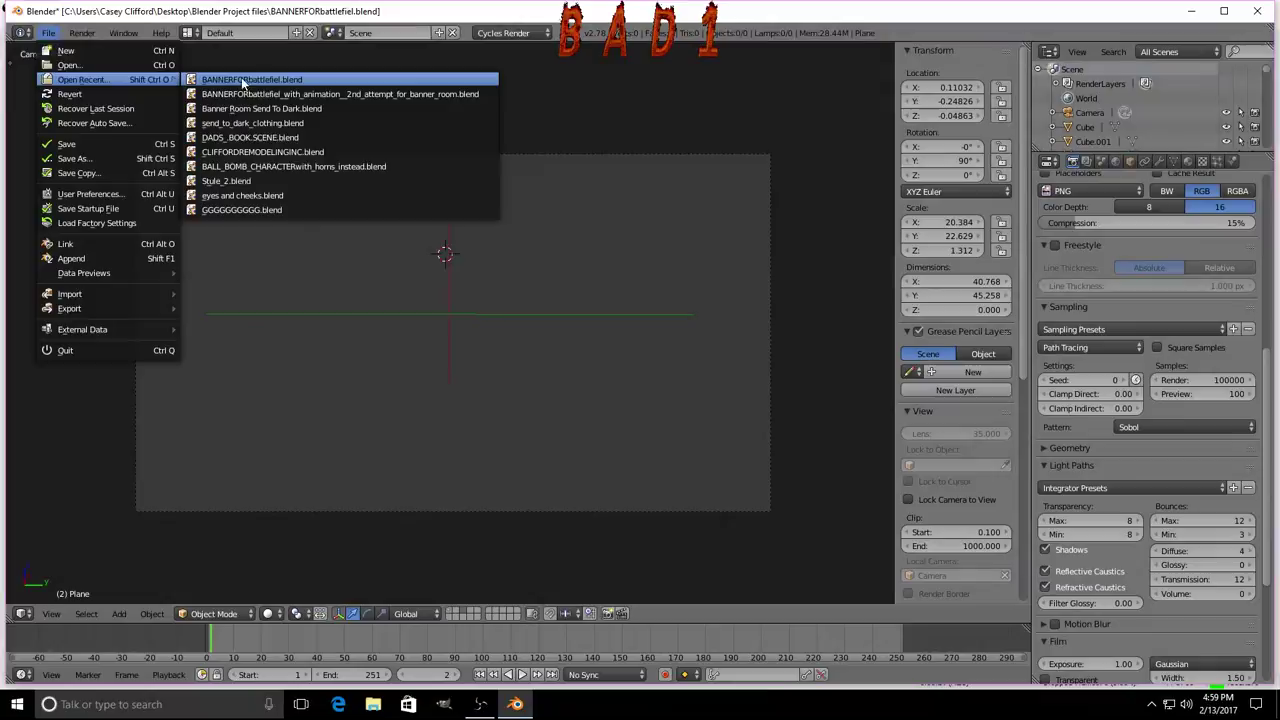
left_click(246, 81)
key("KP_1")
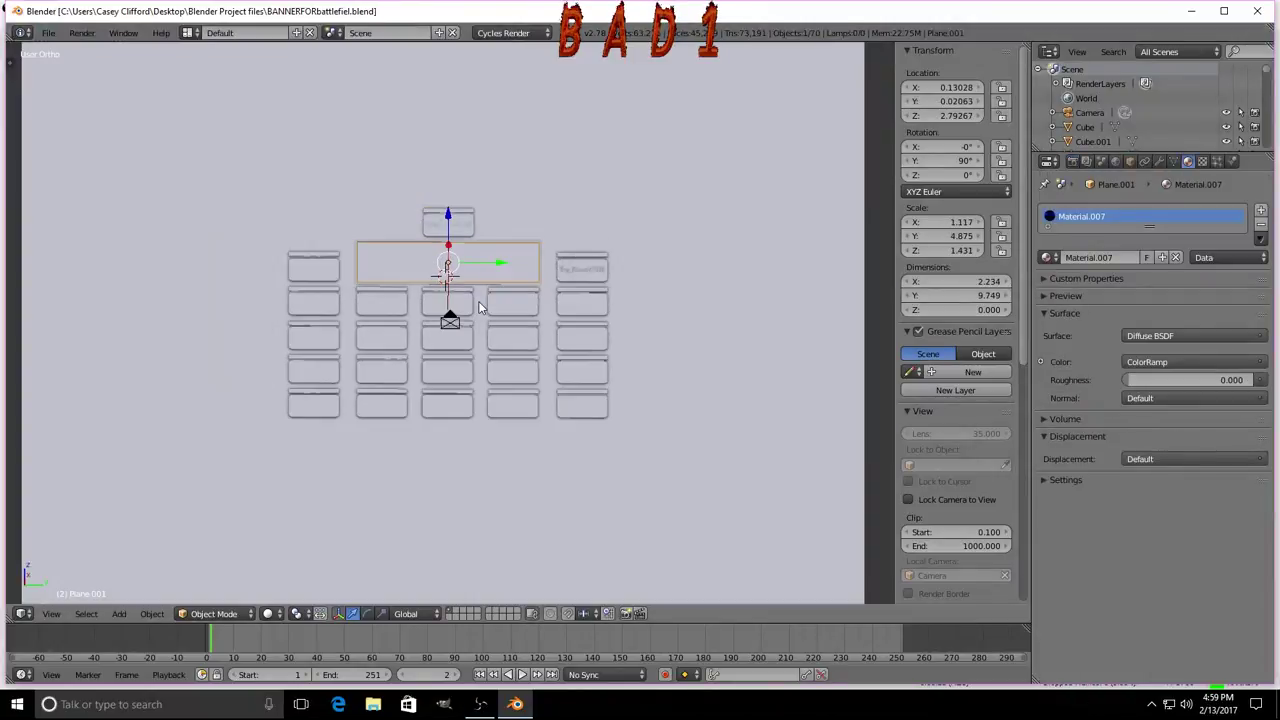
scroll(480, 303, "up", 2)
scroll(614, 282, "down", 5)
middle_click_drag(614, 282, 596, 309)
key("KP_0")
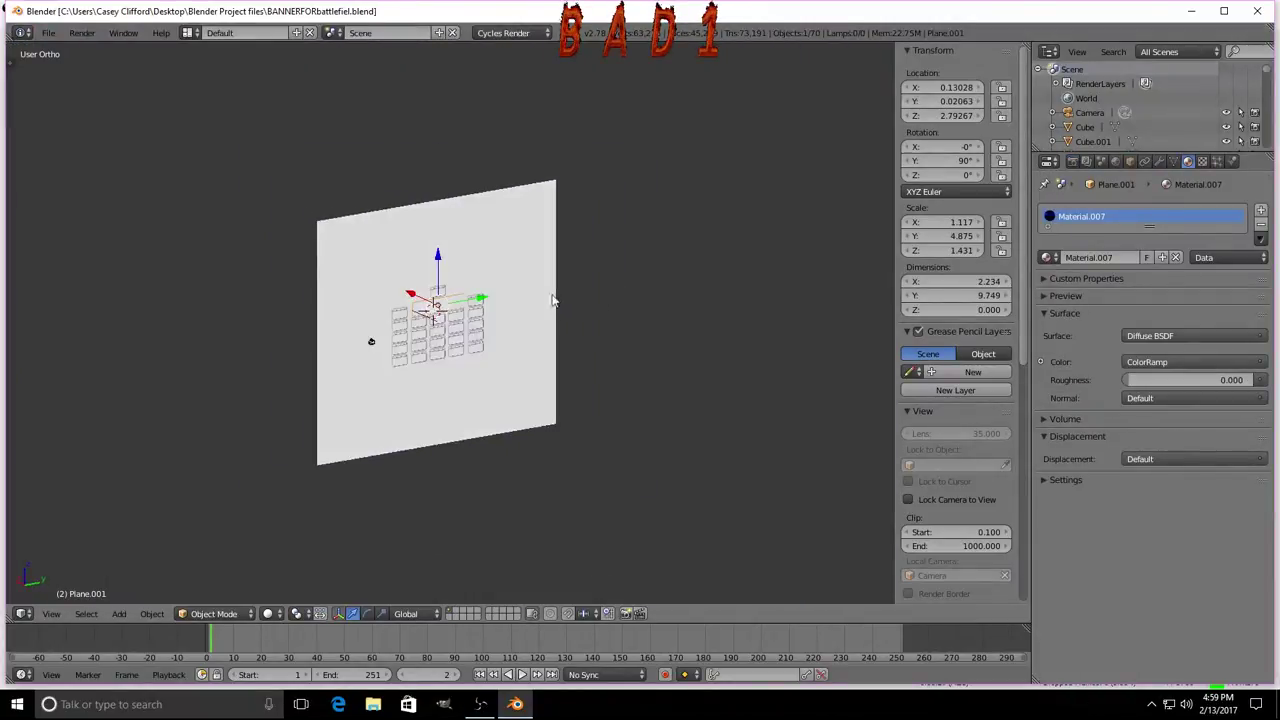
key("shift+z")
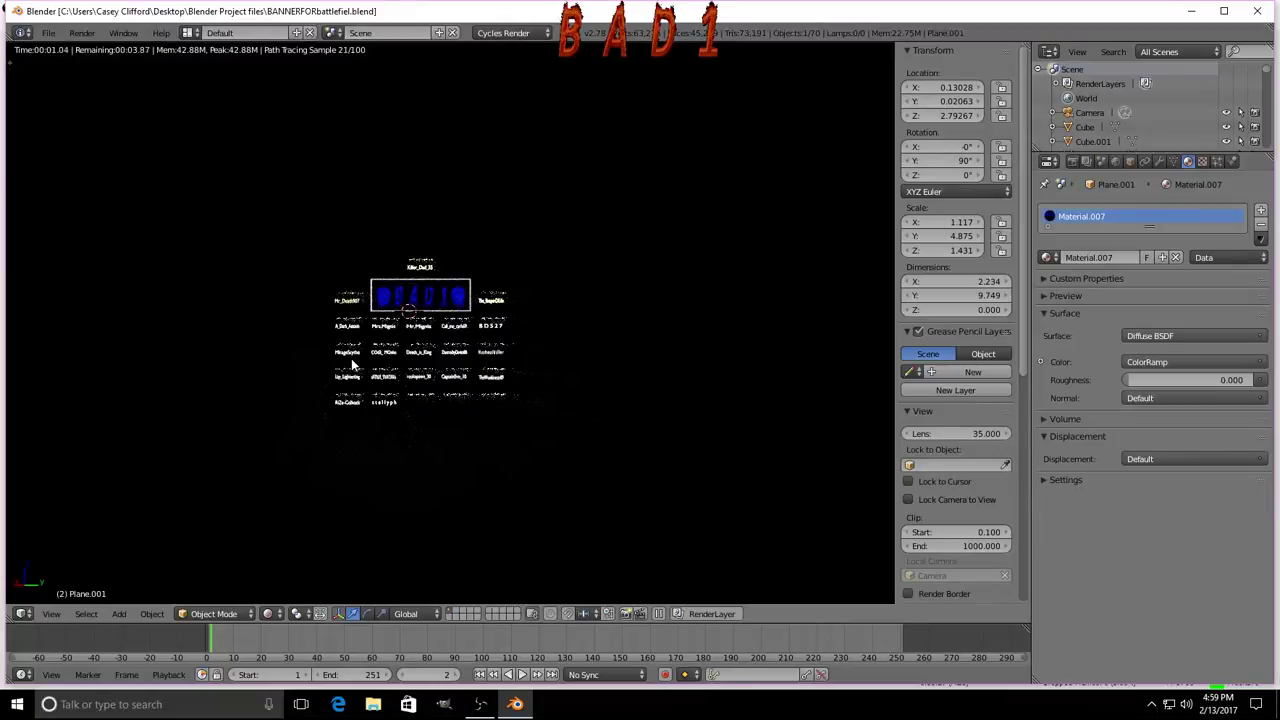
- Select the large backdrop plane and preview it rendered from a free angle
middle_click_drag(373, 354, 475, 334)
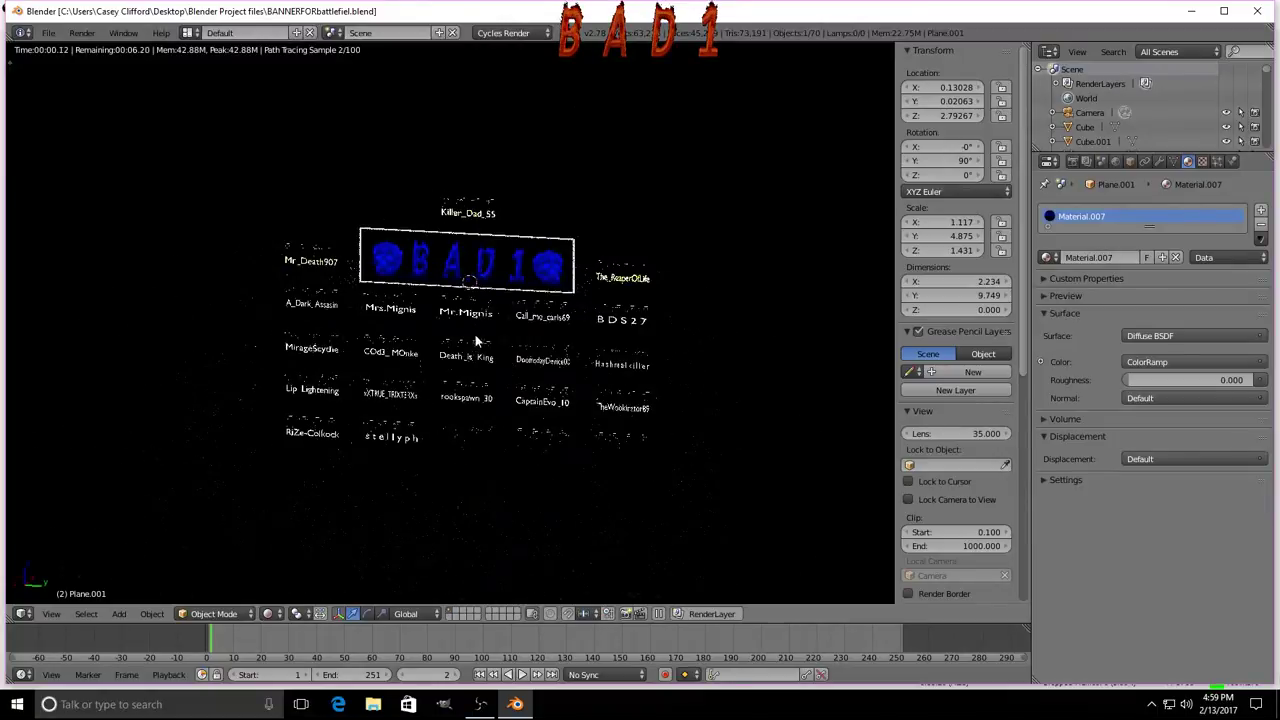
key("shift+z")
key("h")
right_click(536, 434)
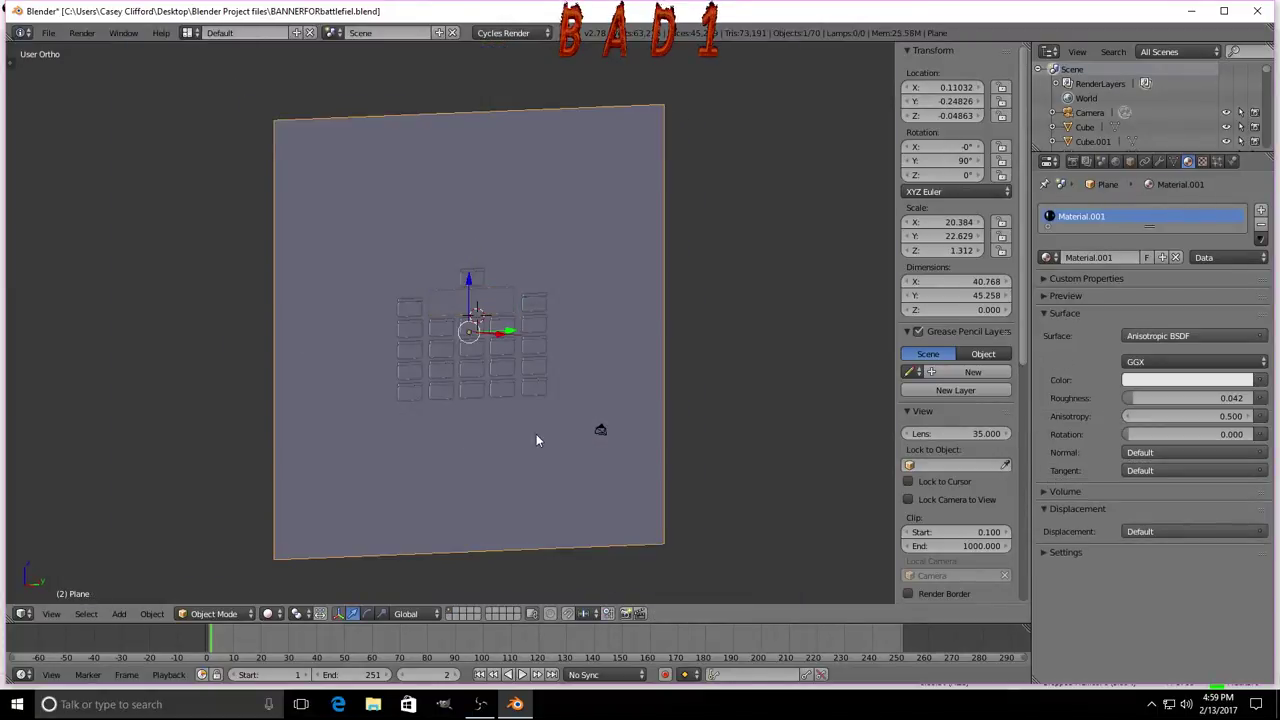
mouse_move(536, 434)
middle_mouse_down()
mouse_move(561, 446)
mouse_move(594, 356)
middle_mouse_up()
key("shift+z")
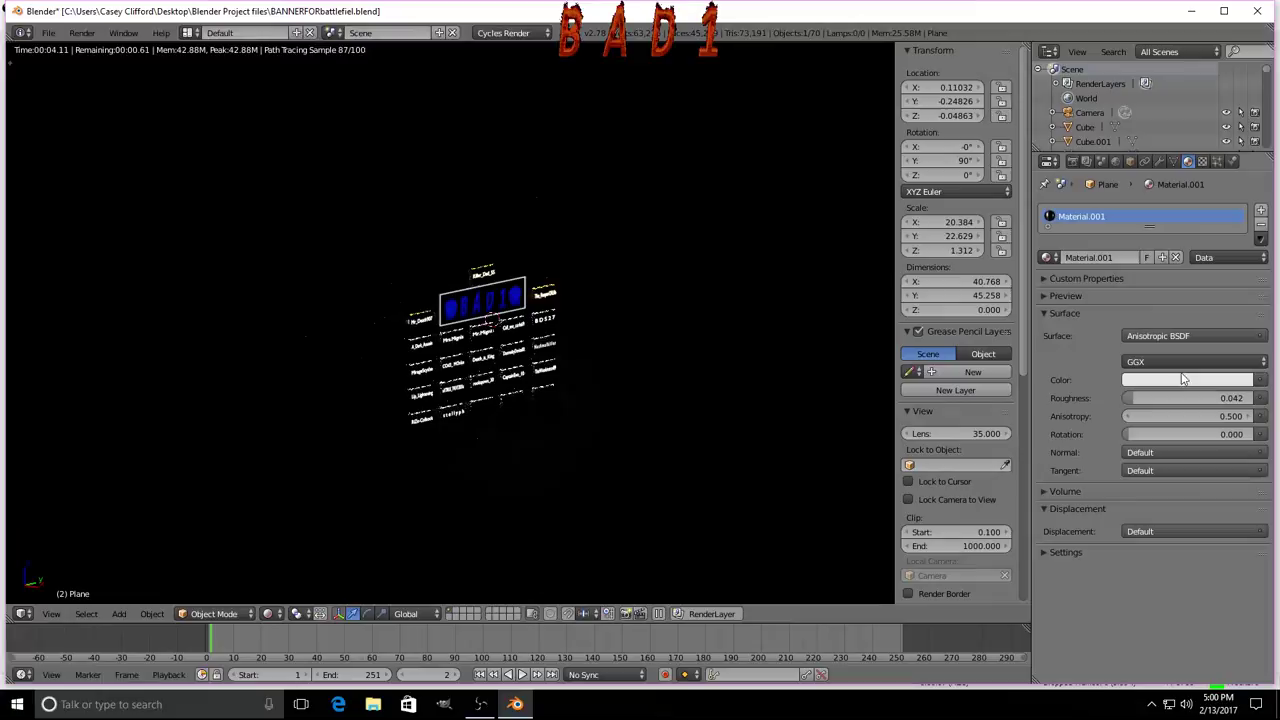
key("shift+z")
- Render the camera view again, showing white speckles around the name plates
scroll(628, 434, "up", 3)
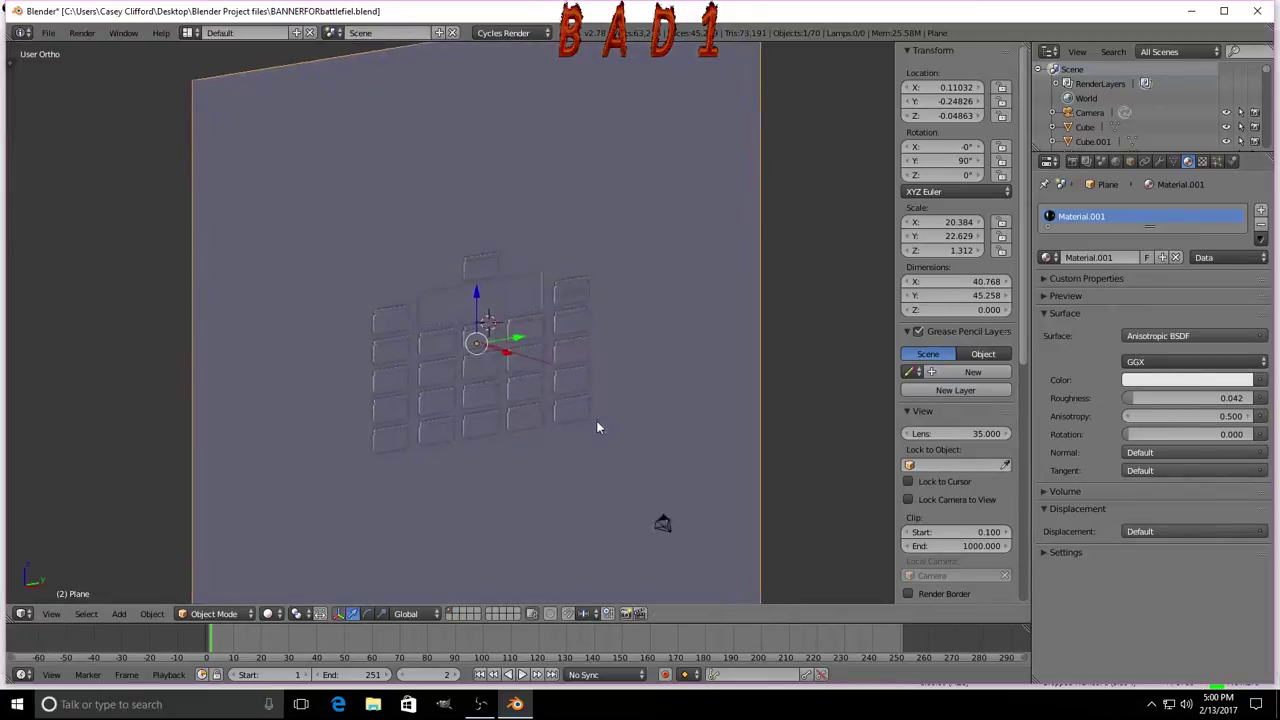
scroll(567, 422, "down", 3)
scroll(567, 422, "up", 5)
mouse_move(567, 422)
middle_mouse_down()
mouse_move(765, 351)
mouse_move(502, 444)
mouse_move(511, 422)
middle_mouse_up()
key("KP_0")
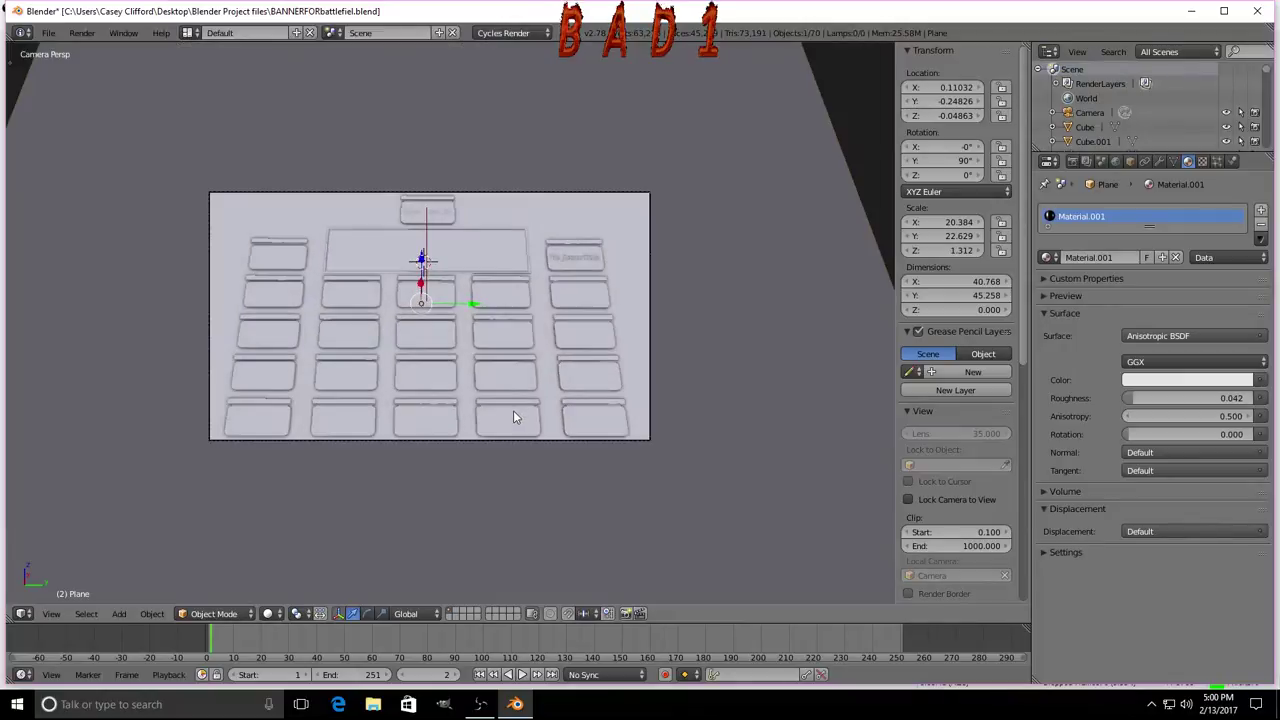
key("shift+z")
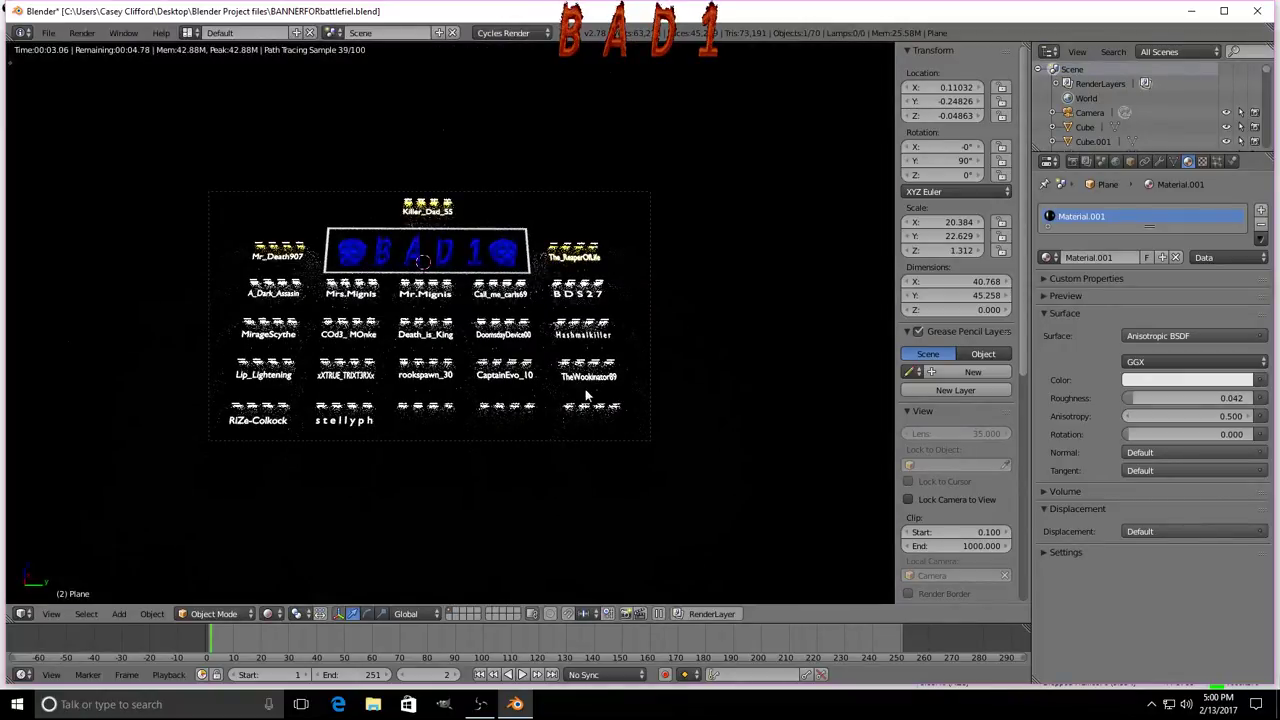
scroll(540, 346, "up", 2)
scroll(531, 420, "up", 2)
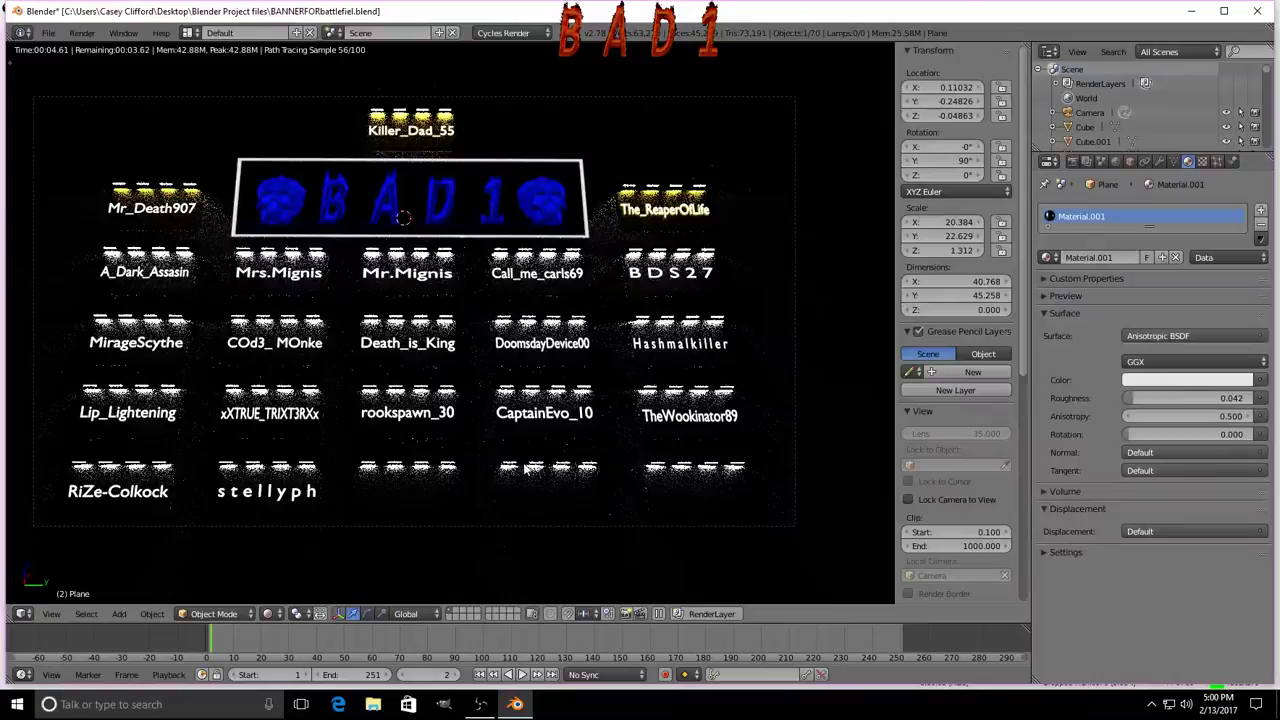
- Enable world ambient occlusion at factor 1.00 and distance 10.000
key("shift+z")
key("KP_0")
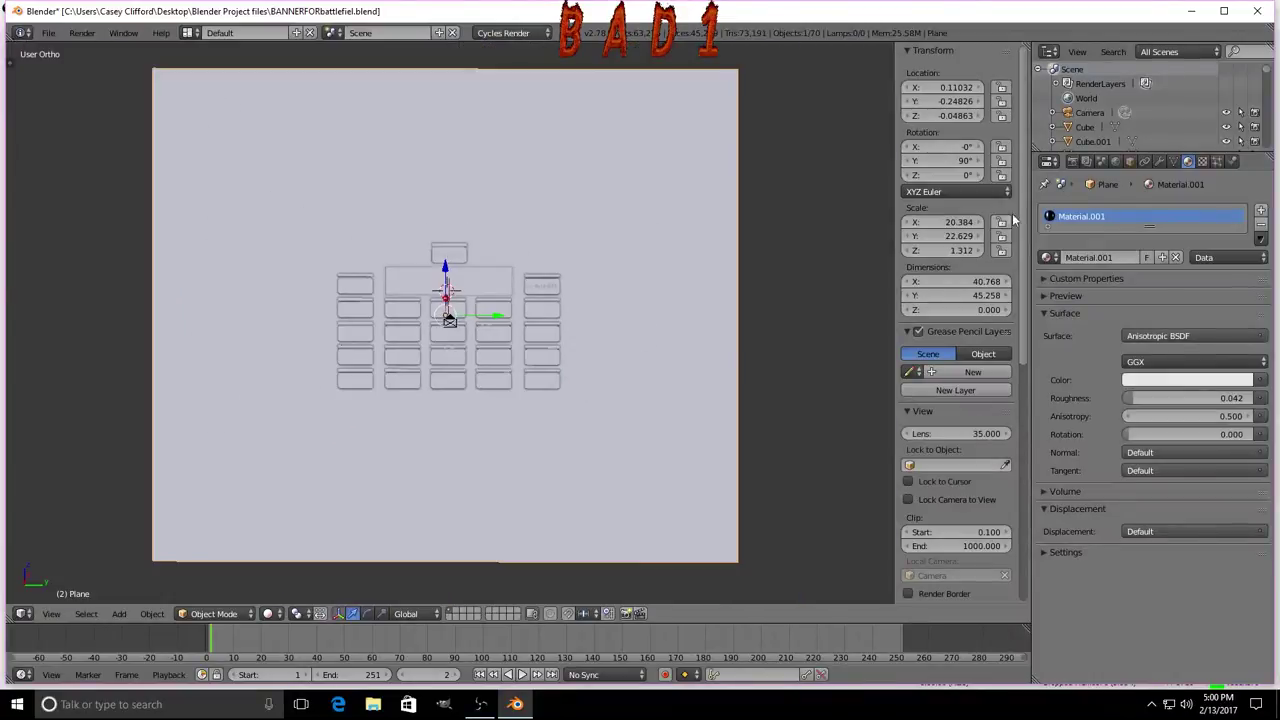
left_click(1117, 162)
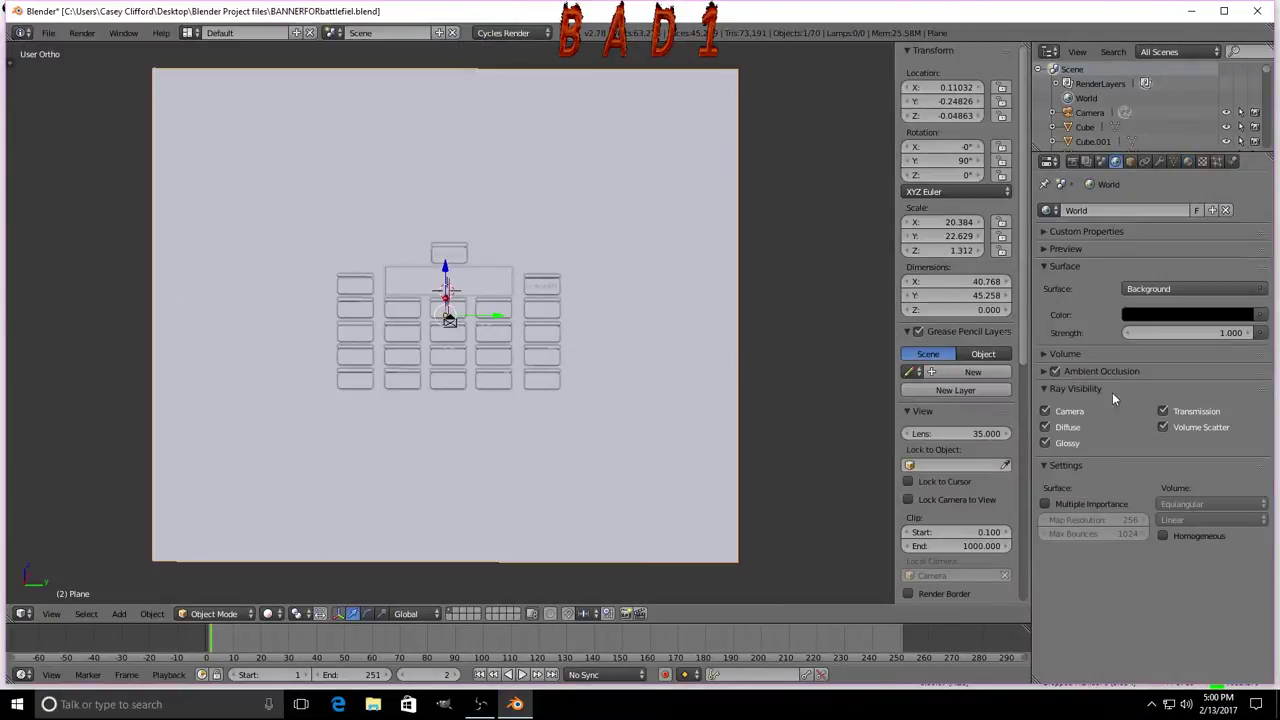
left_click(1051, 369)
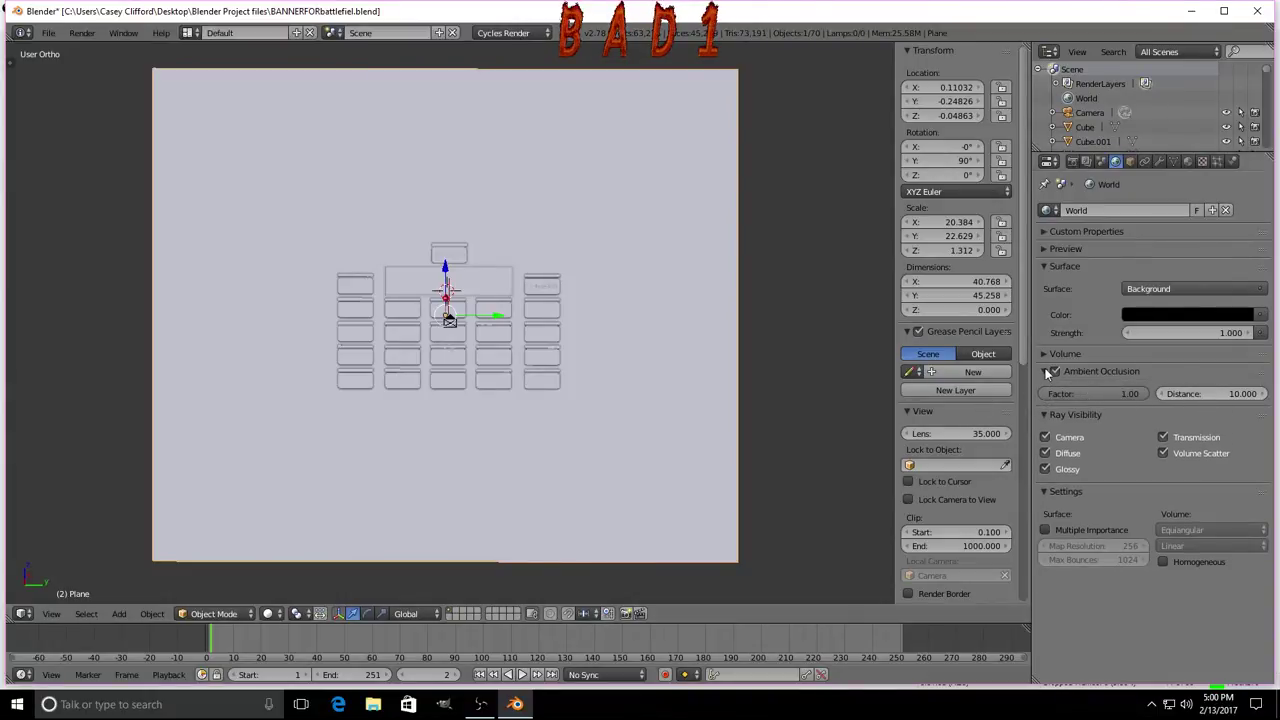
left_click(1070, 371)
- Test the ambient occlusion in a quick rendered preview, then return to solid shading
scroll(573, 325, "down", 2)
middle_click_drag(573, 325, 604, 338)
key("shift+z")
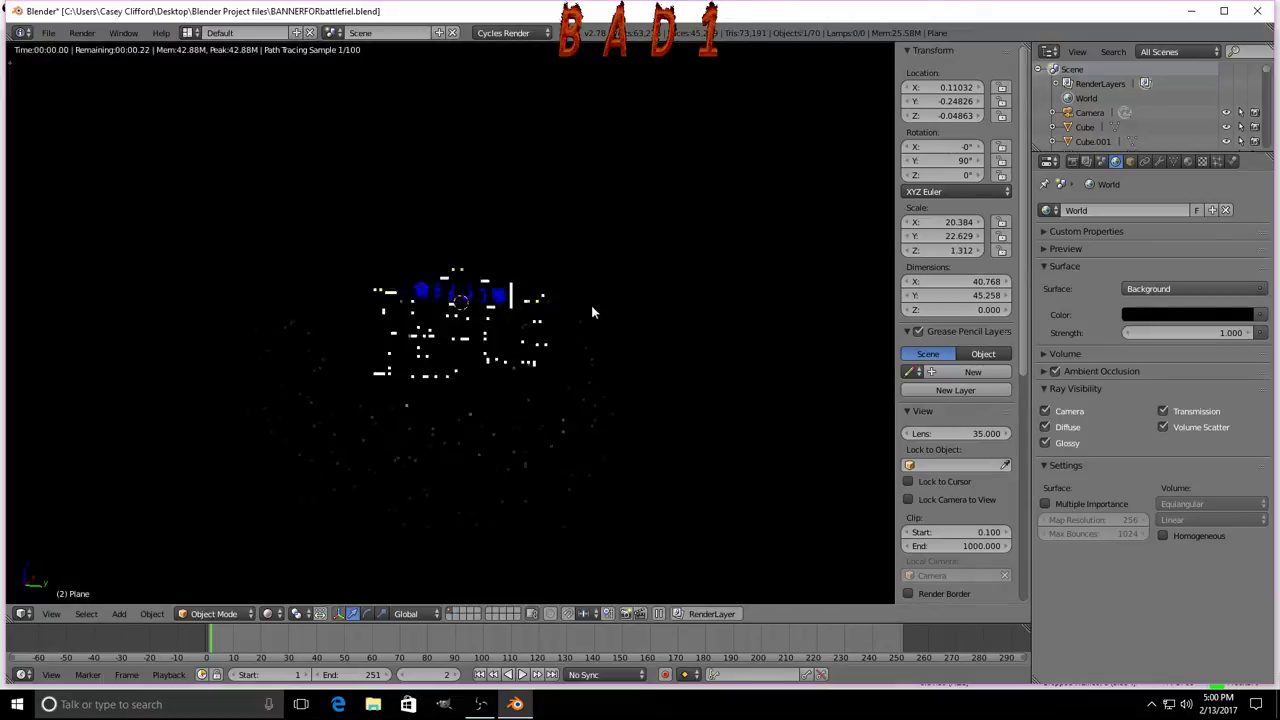
key("shift+z")
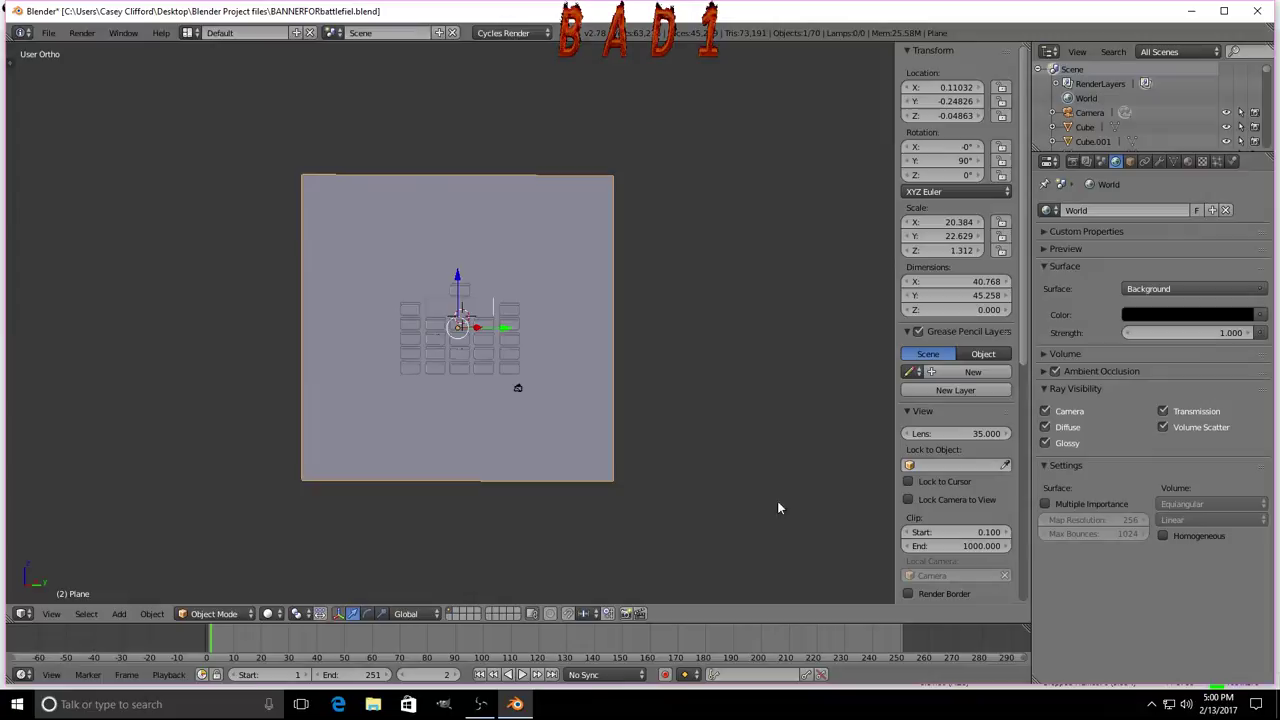
scroll(775, 490, "up", 2)
middle_click_drag(771, 460, 820, 397)
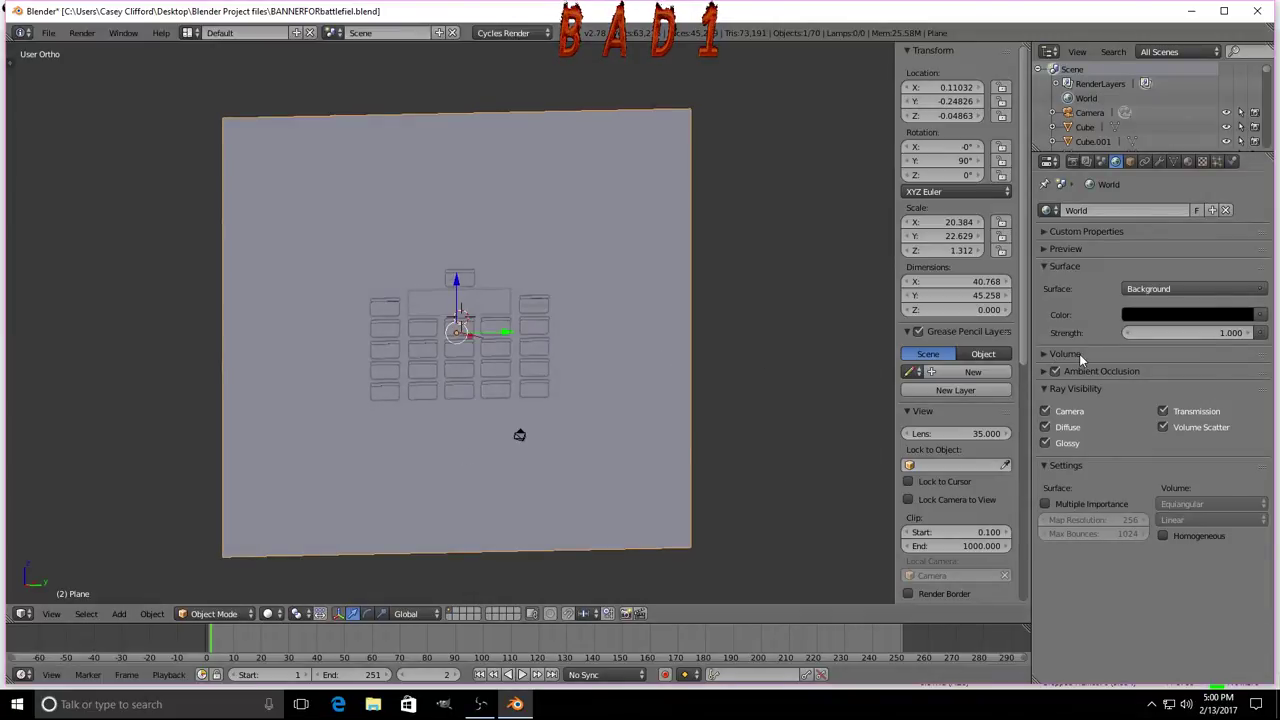
scroll(665, 350, "down", 2)
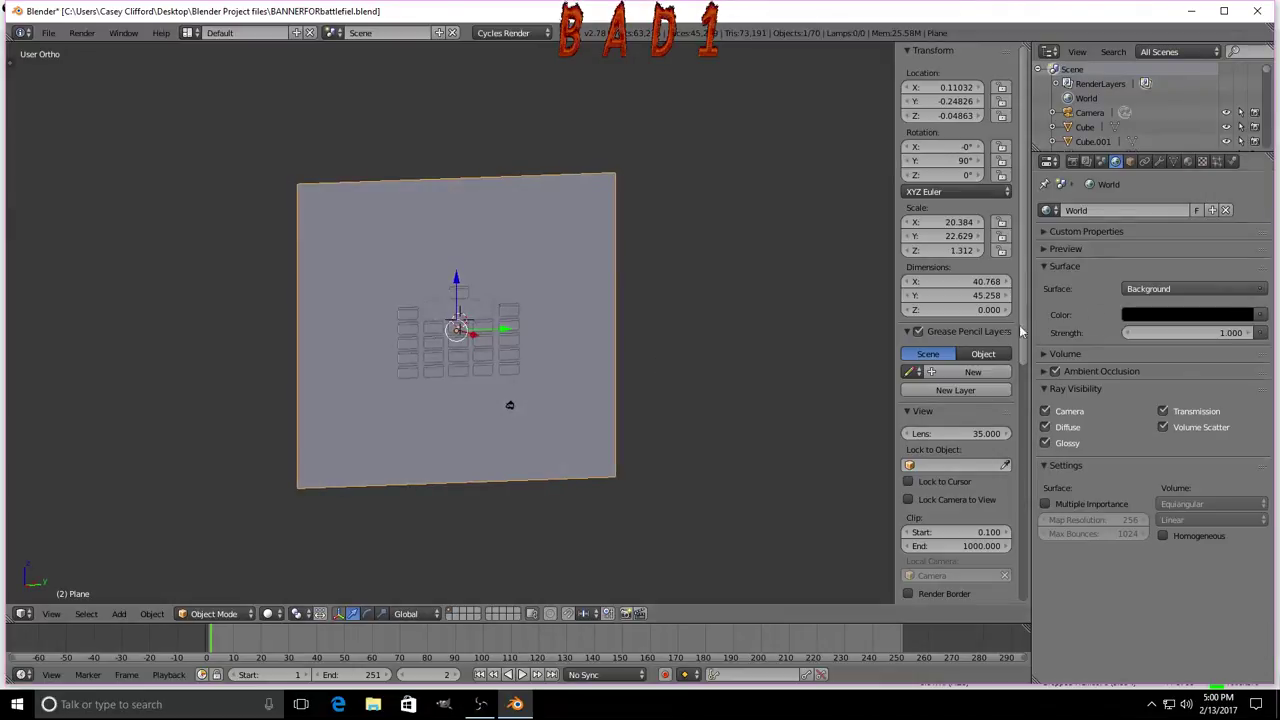
key("shift+z")
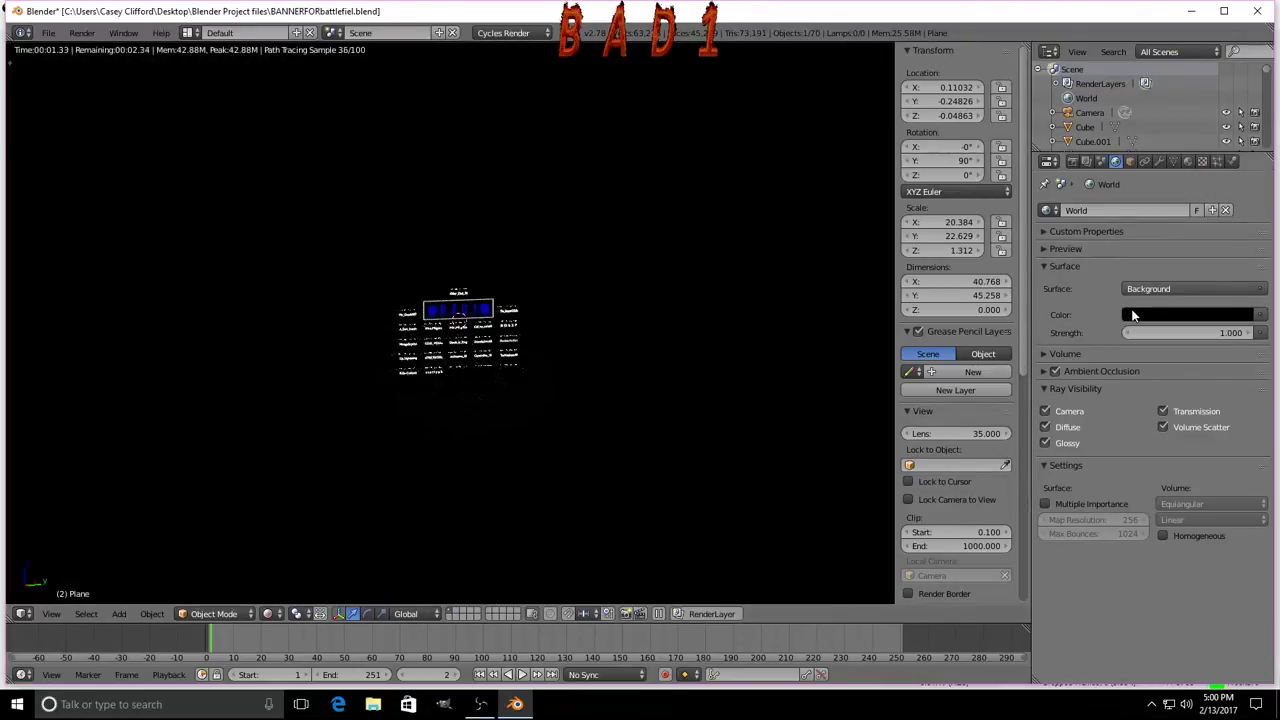
left_click(1133, 316)
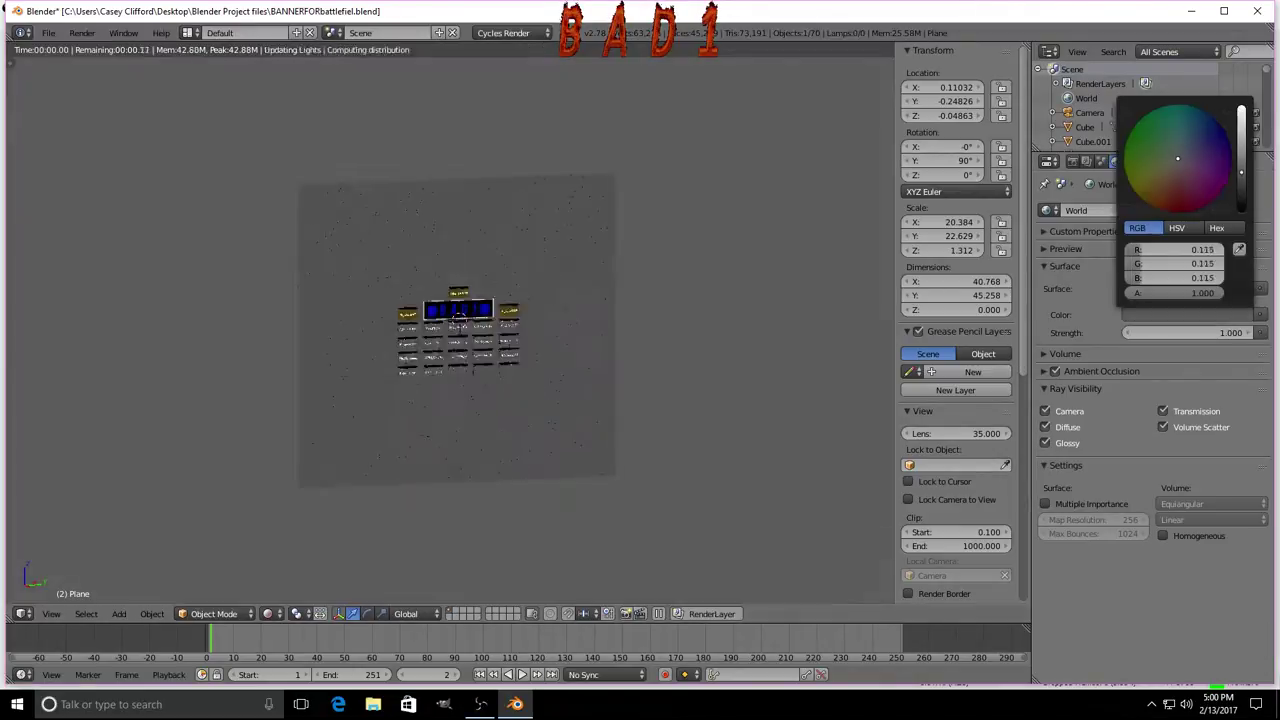
mouse_move(1235, 178)
left_mouse_down()
mouse_move(1241, 125)
mouse_move(1241, 212)
left_mouse_up()
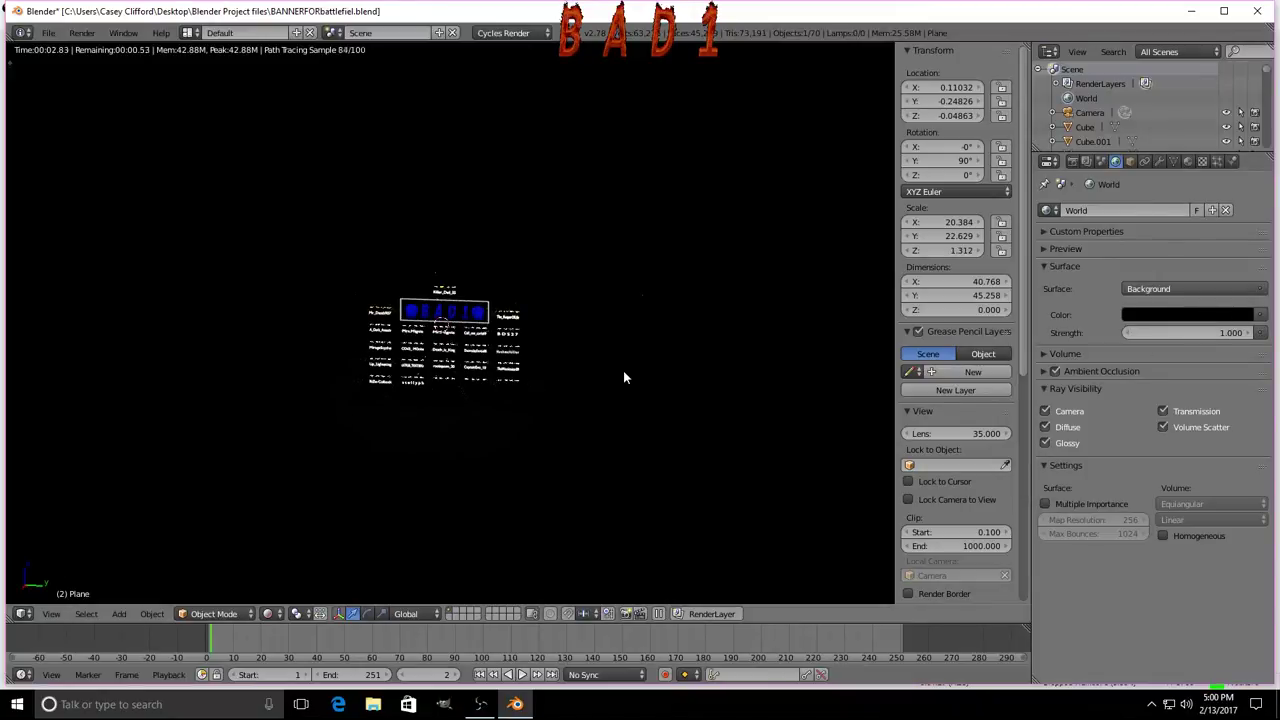
mouse_move(623, 370)
middle_mouse_down()
mouse_move(566, 408)
mouse_move(603, 326)
mouse_move(354, 309)
middle_mouse_up()
key("shift+z")
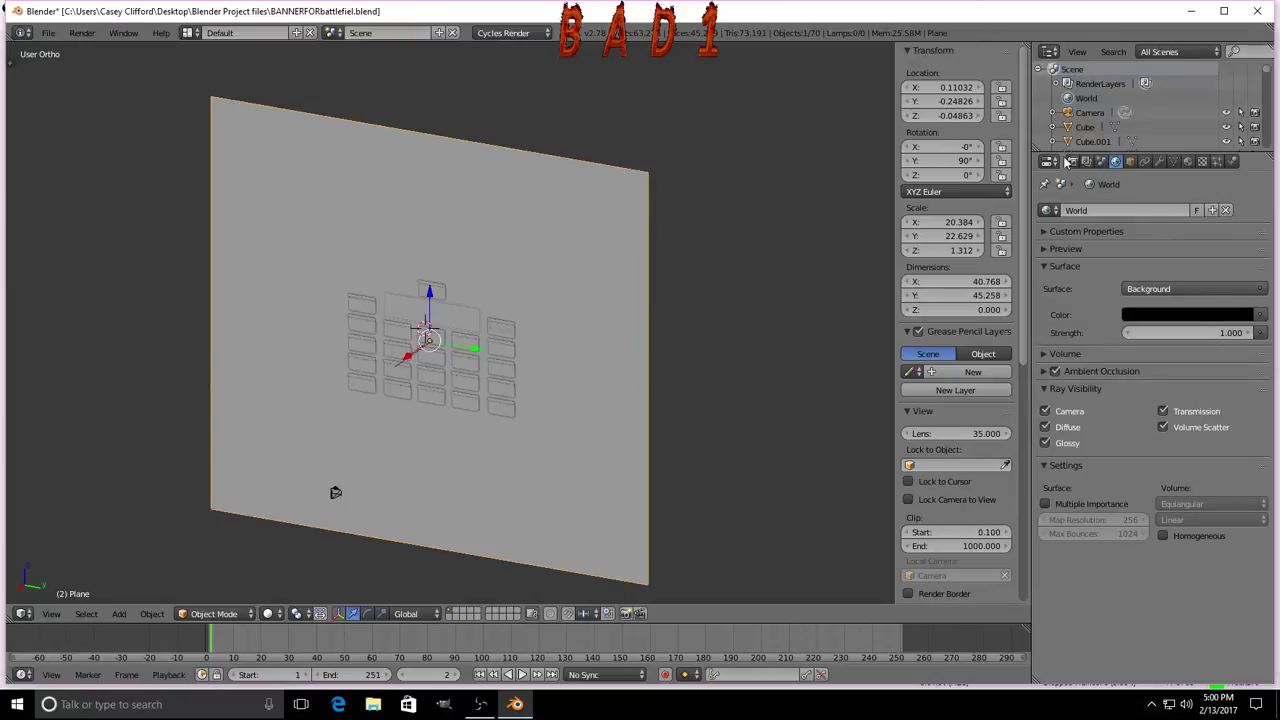
middle_click_drag(243, 400, 361, 430)
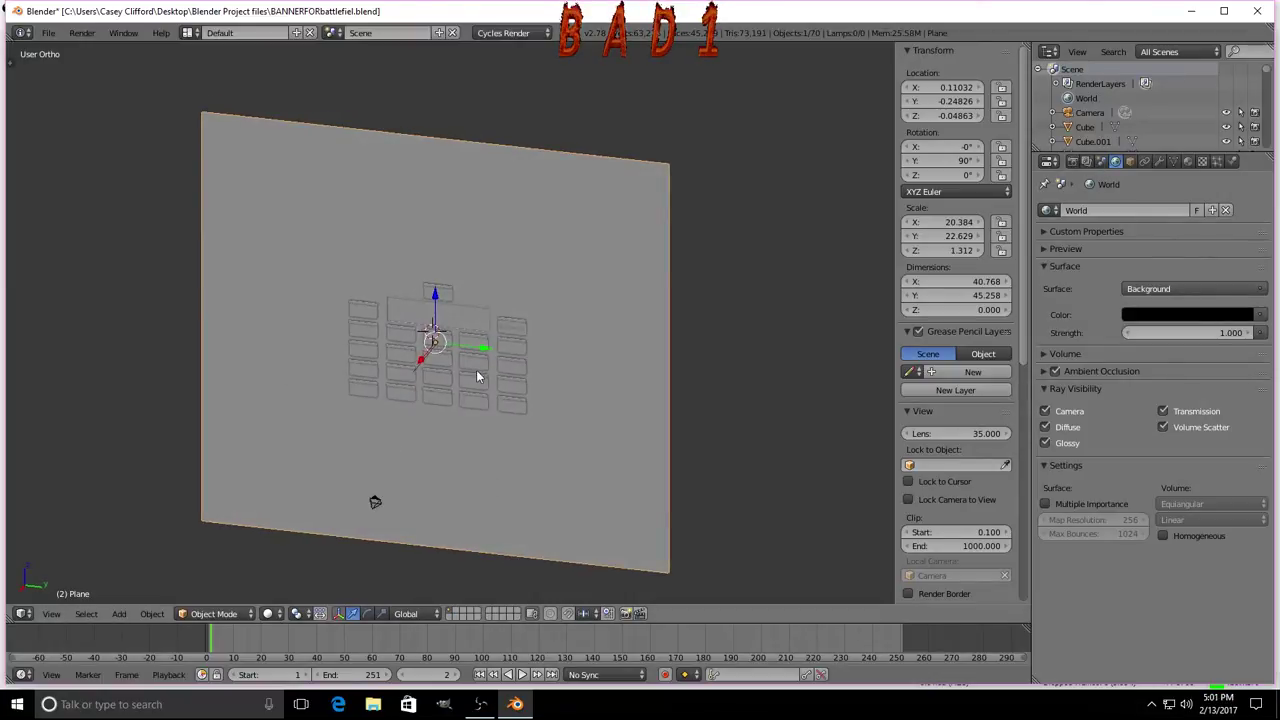
mouse_move(478, 376)
middle_mouse_down()
mouse_move(455, 449)
mouse_move(520, 320)
mouse_move(677, 255)
middle_mouse_up()
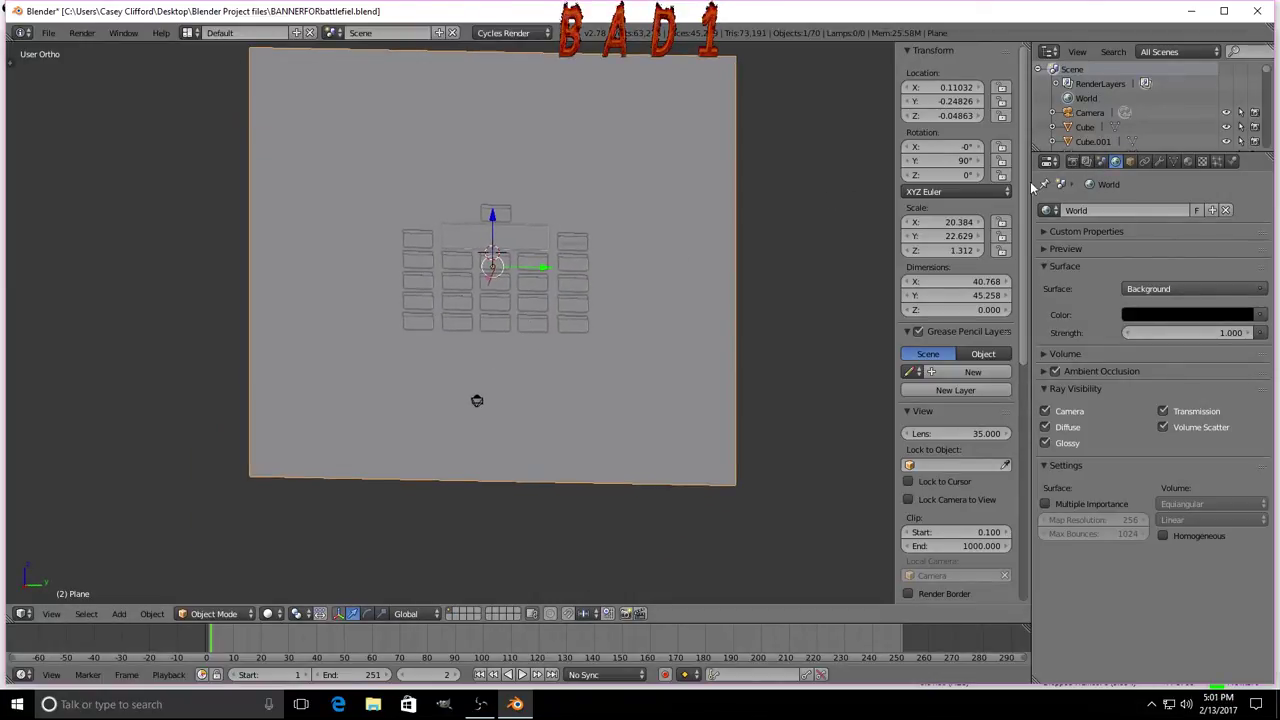
key("shift+z")
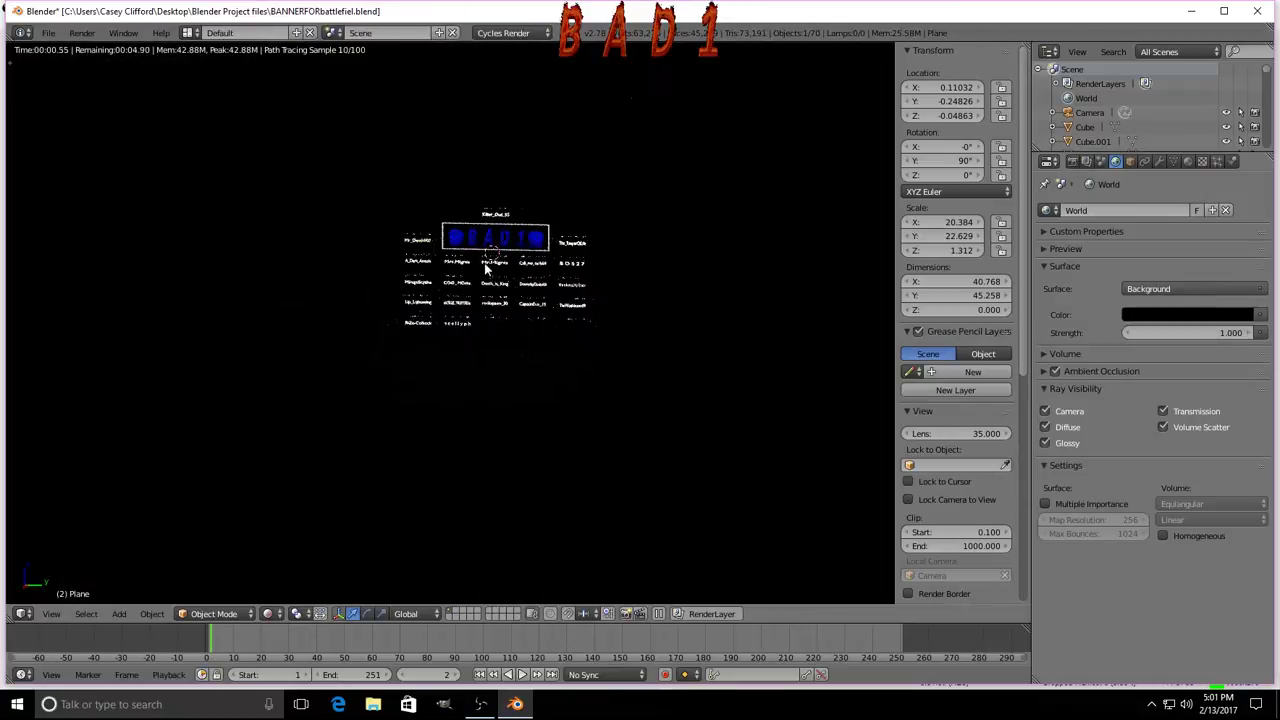
key("shift+z")
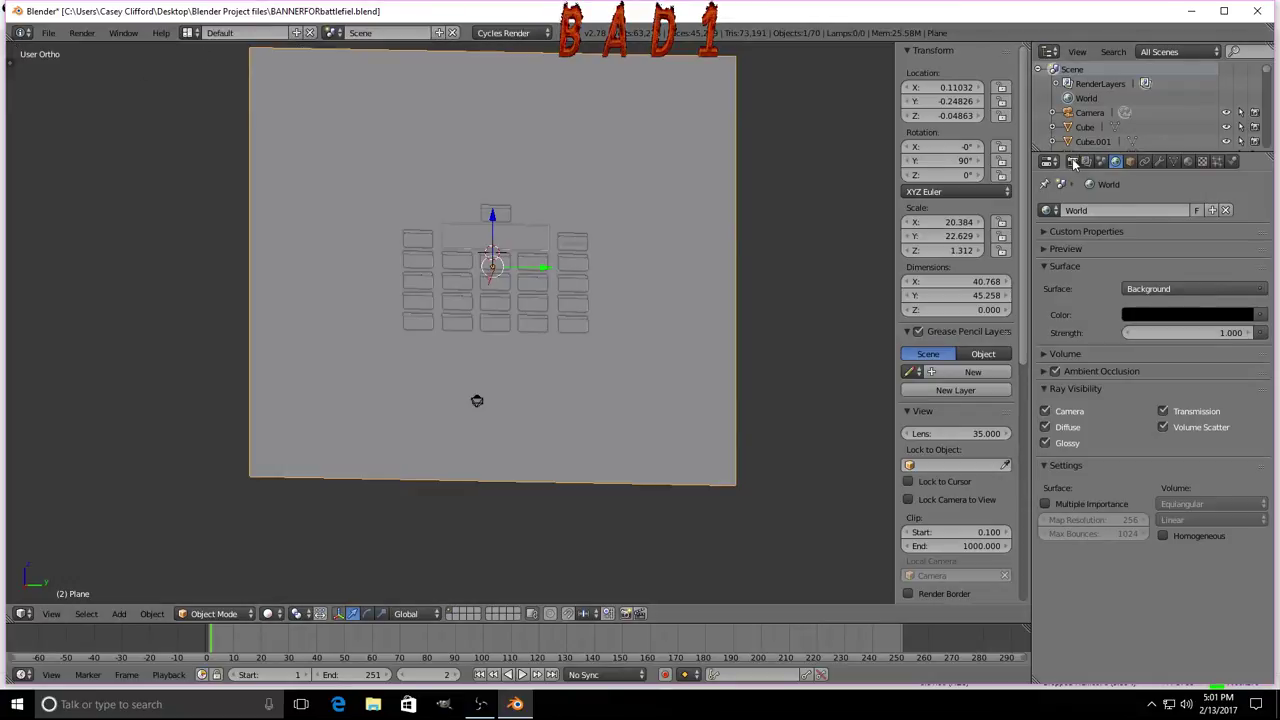
- Look through the scene, render layer, render and material settings in Properties
left_click(1102, 163)
left_click(1090, 162)
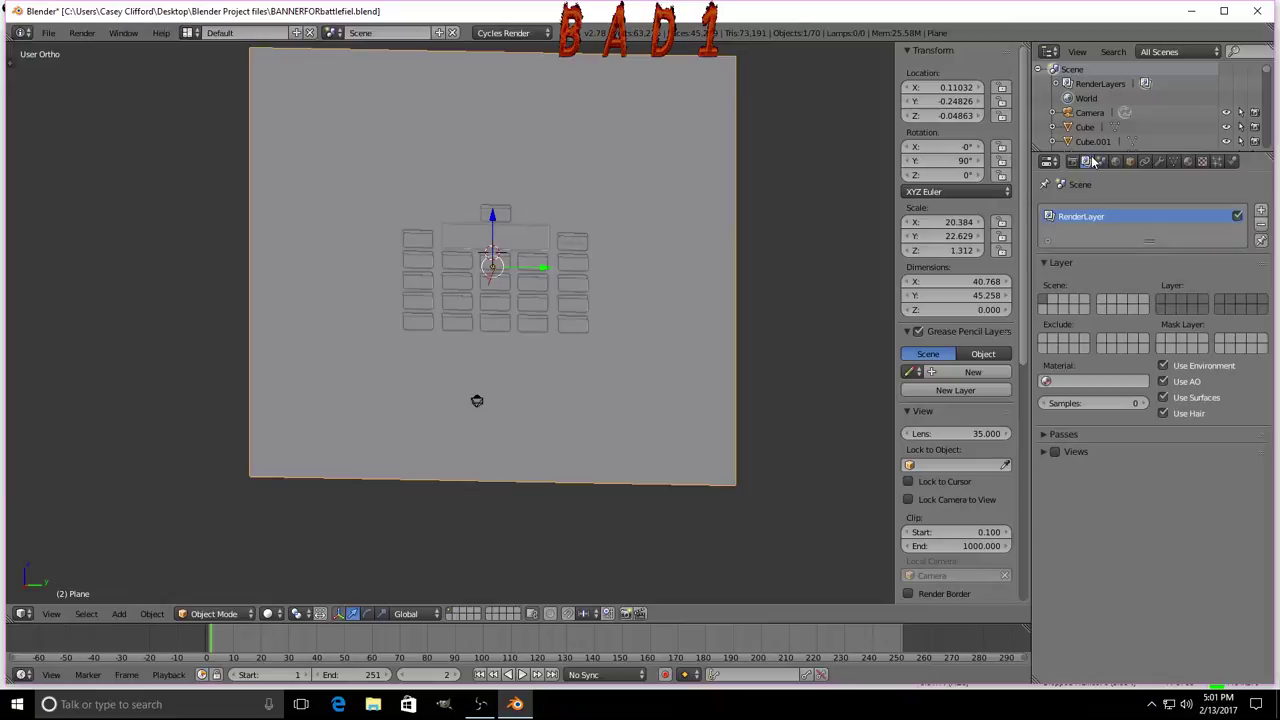
left_click(1072, 161)
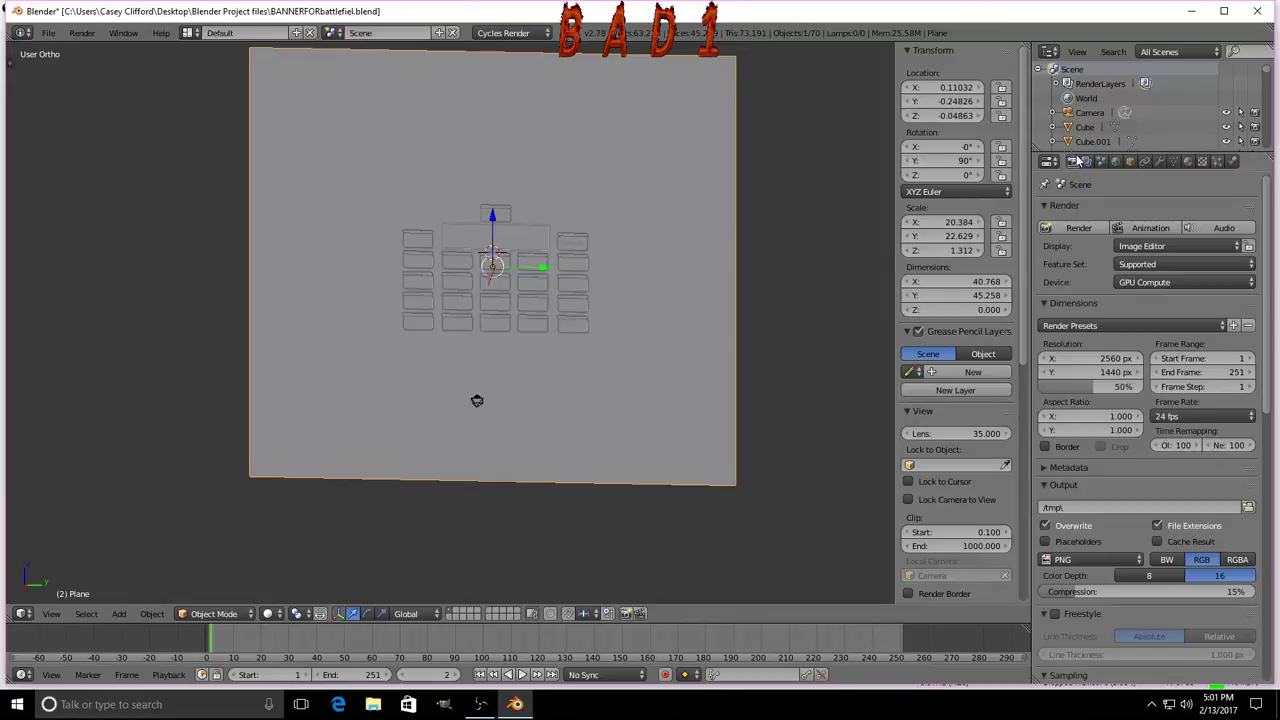
scroll(1150, 420, "down", 3)
scroll(1150, 420, "down", 3)
scroll(1150, 420, "down", 4)
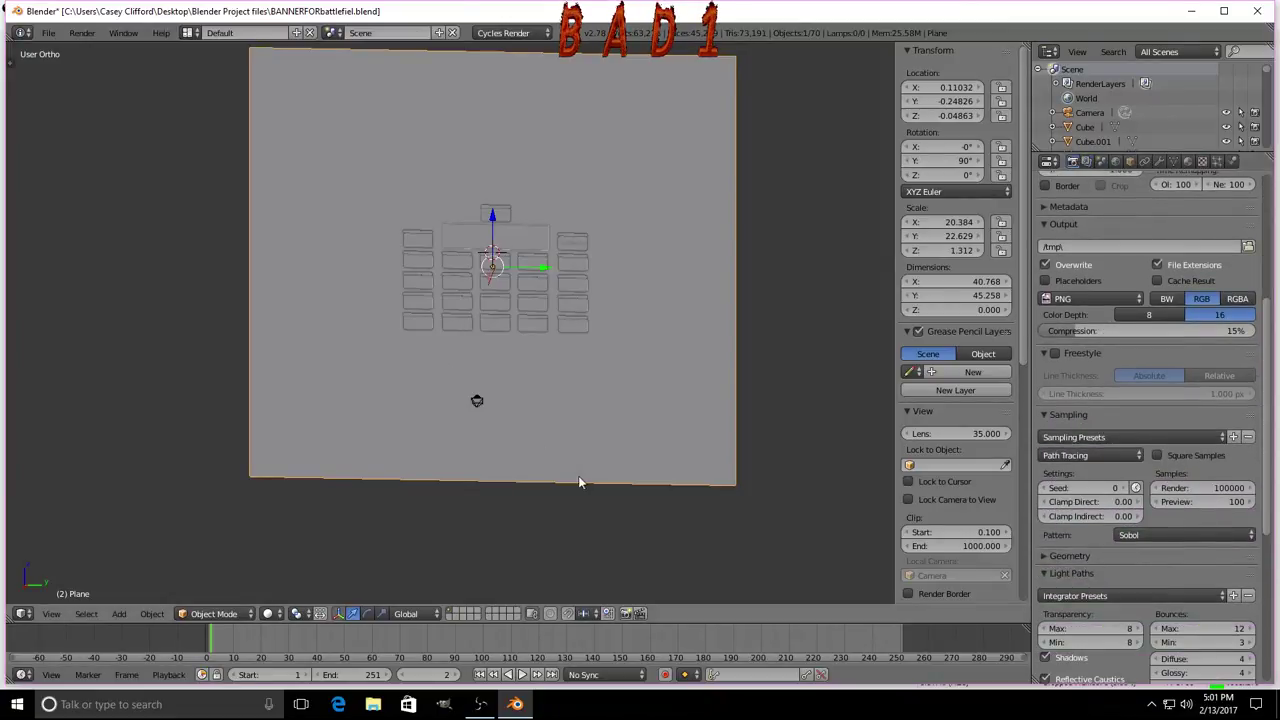
left_click(1188, 161)
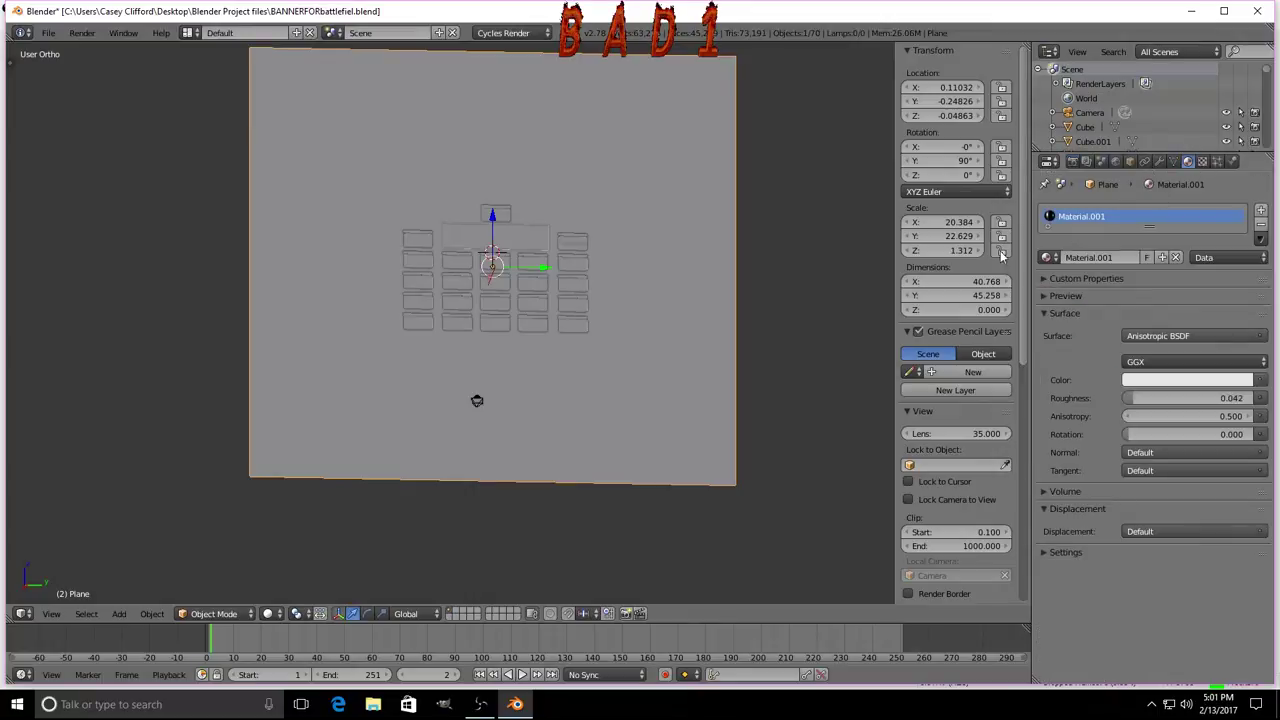
- Select a name tile and preview the camera view in Cycles rendered shading
middle_click_drag(587, 183, 488, 522)
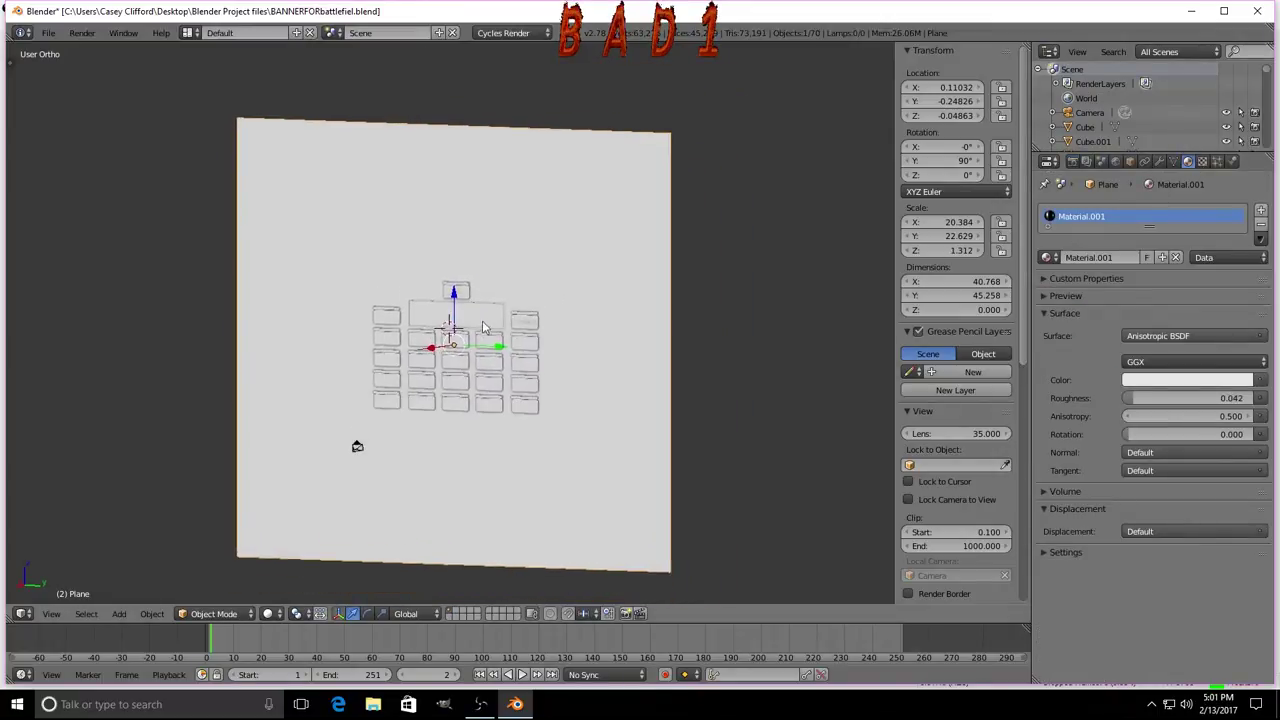
scroll(349, 303, "up", 5)
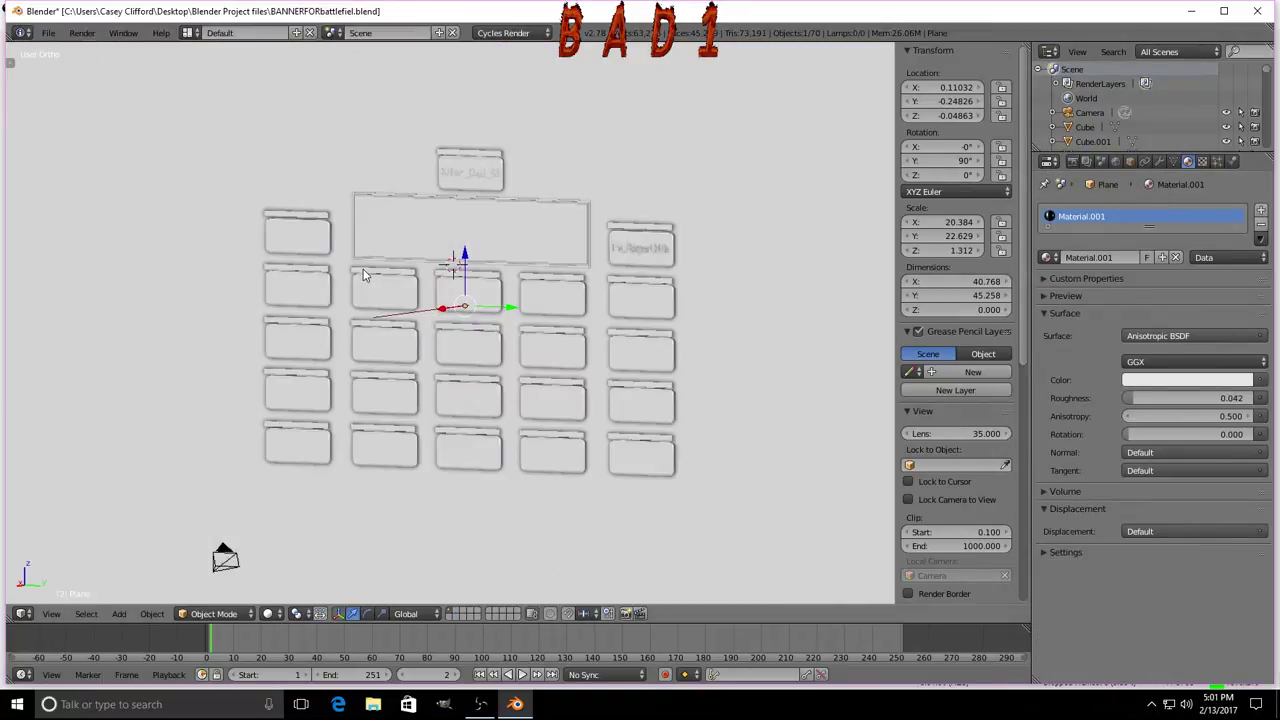
right_click(468, 466)
key("KP_0")
key("shift+z")
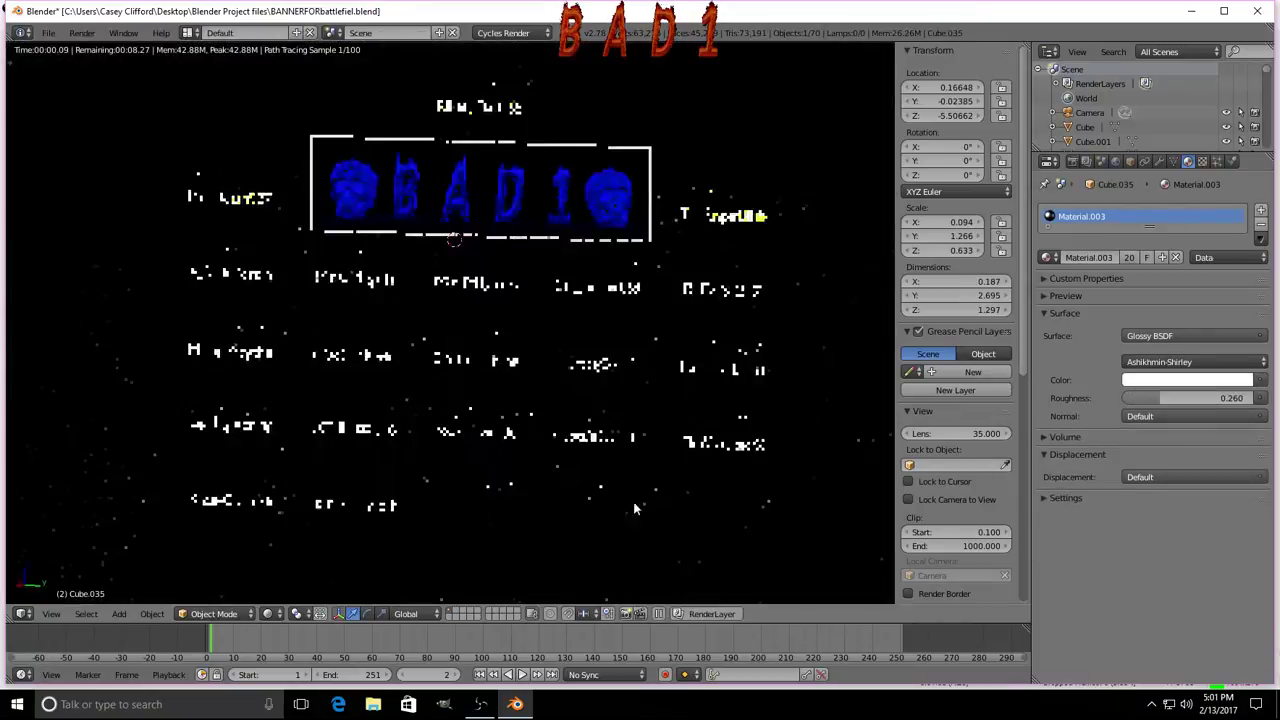
middle_click_drag(622, 435, 612, 404, "shift")
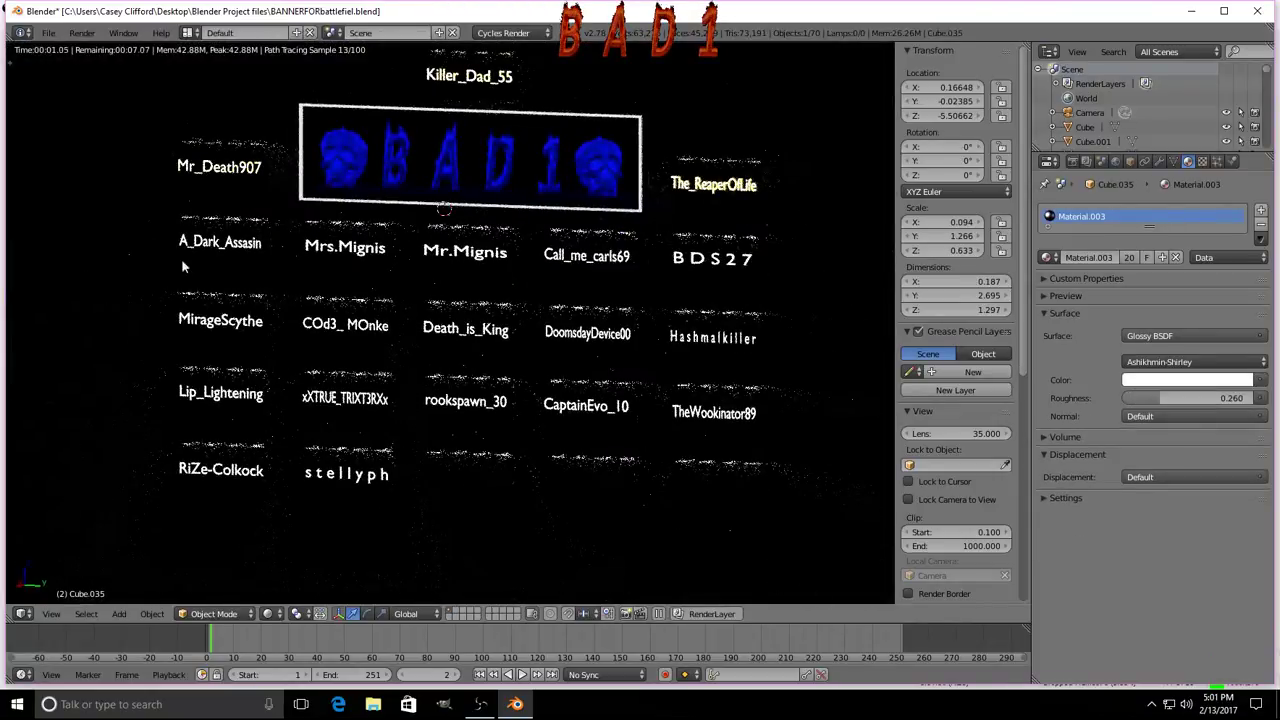
key("shift+z")
- Select the white backing plane and darken its material colour to about 0.528 grey
middle_click_drag(683, 343, 722, 360)
scroll(650, 358, "down", 3)
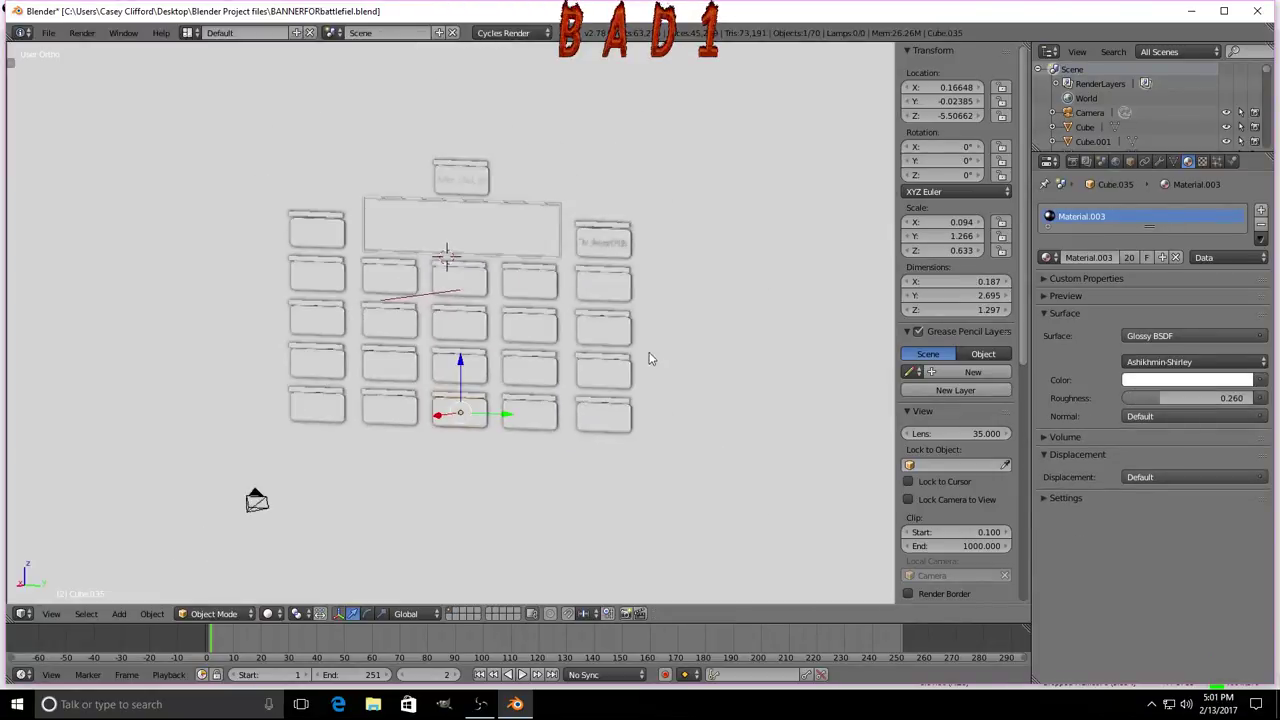
right_click(712, 306)
left_click(1151, 381)
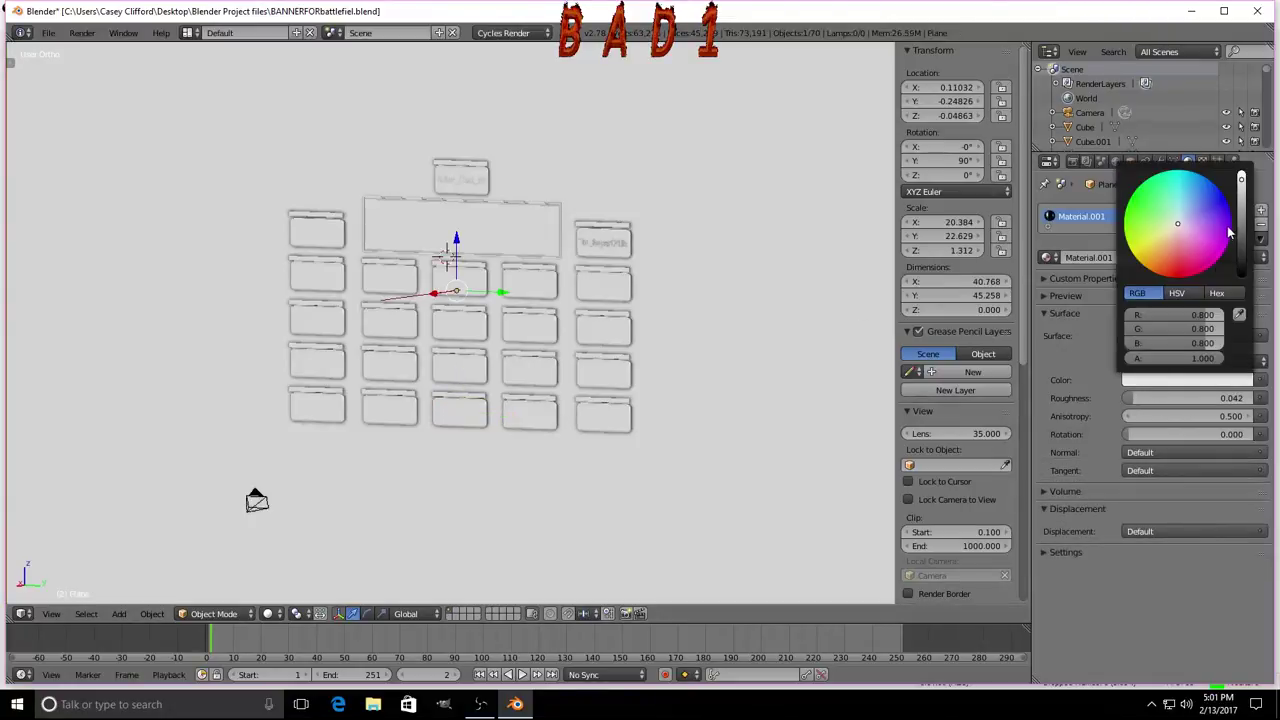
left_click_drag(1241, 180, 1241, 195)
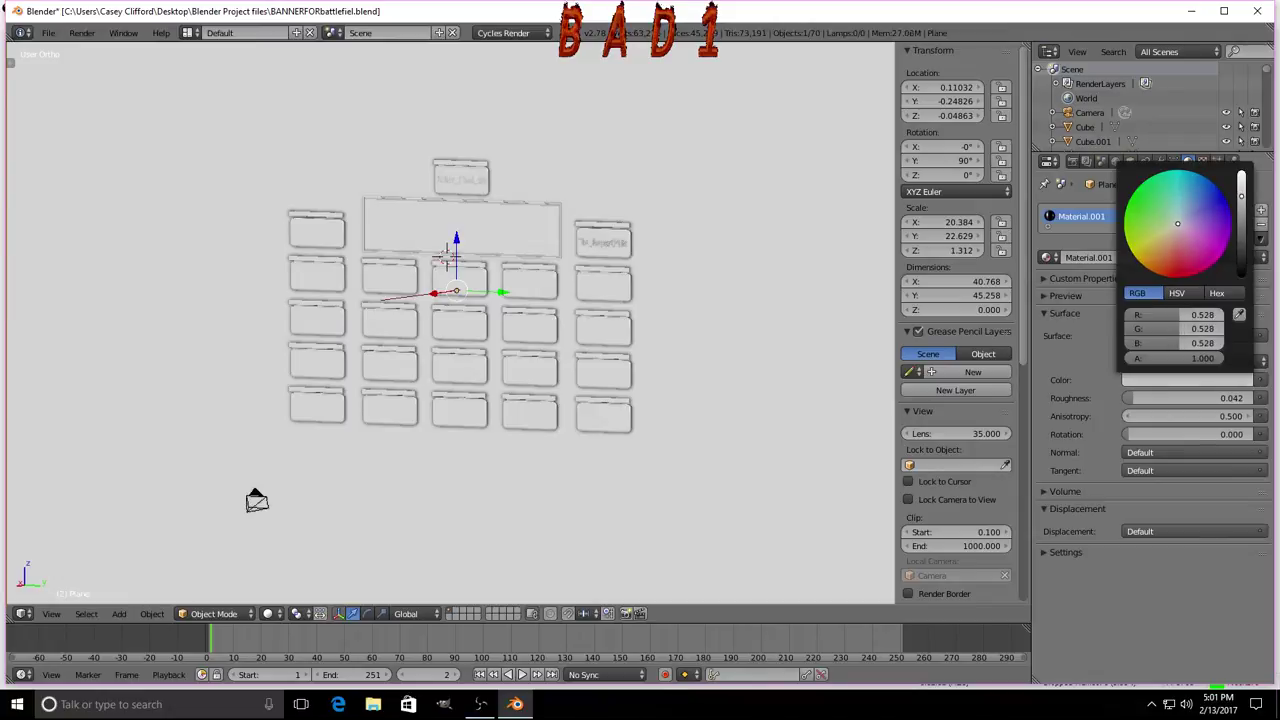
- Check the grey backdrop in a rendered preview, then return to solid shading
key("shift+z")
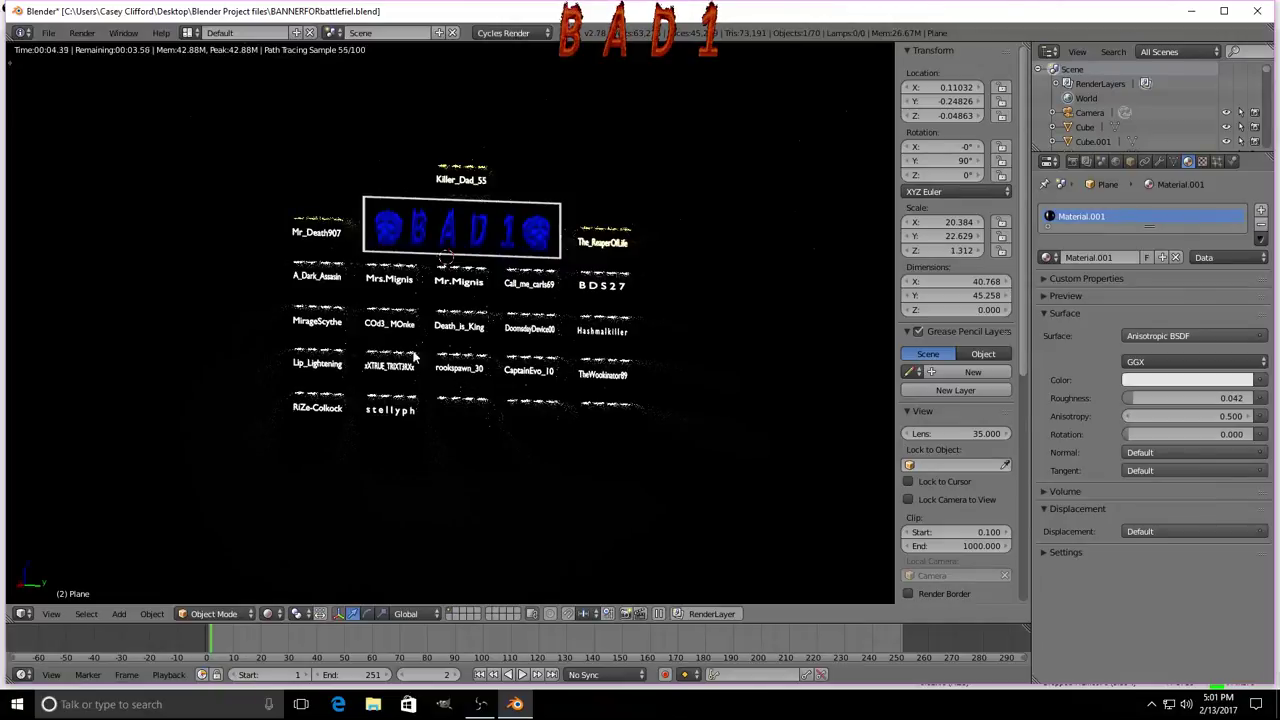
middle_click_drag(445, 275, 438, 389)
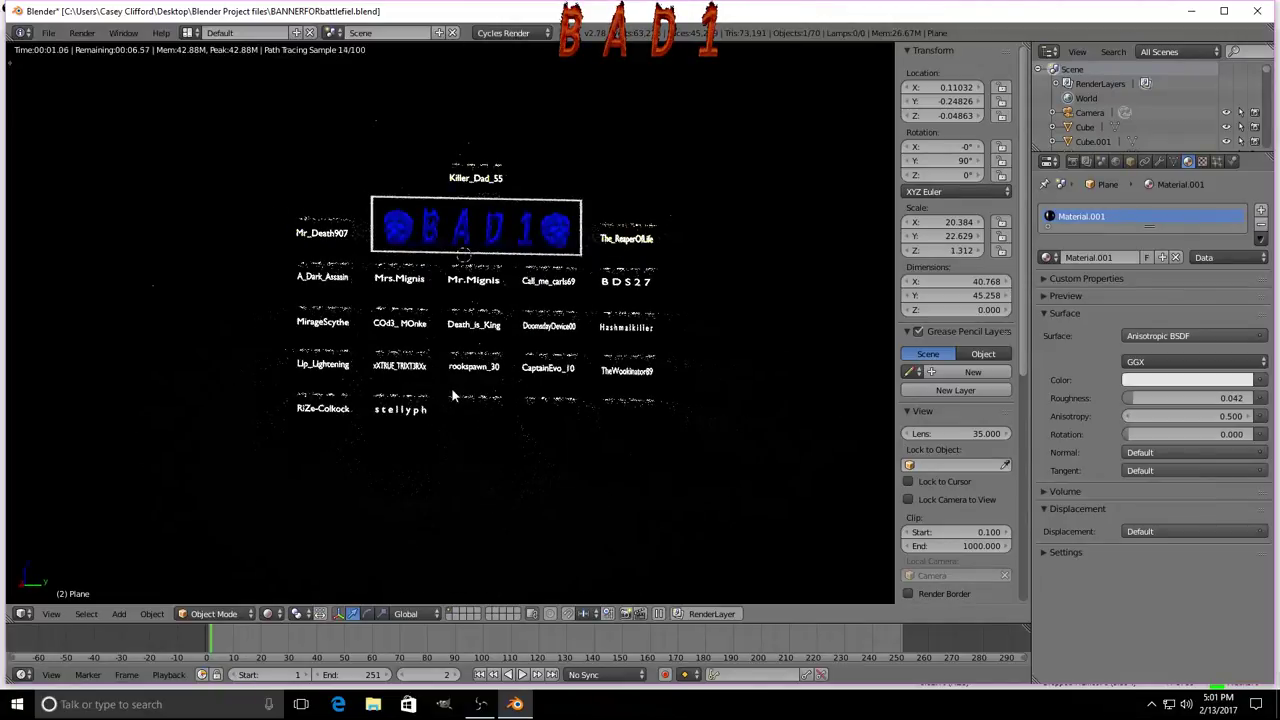
key("shift+z")
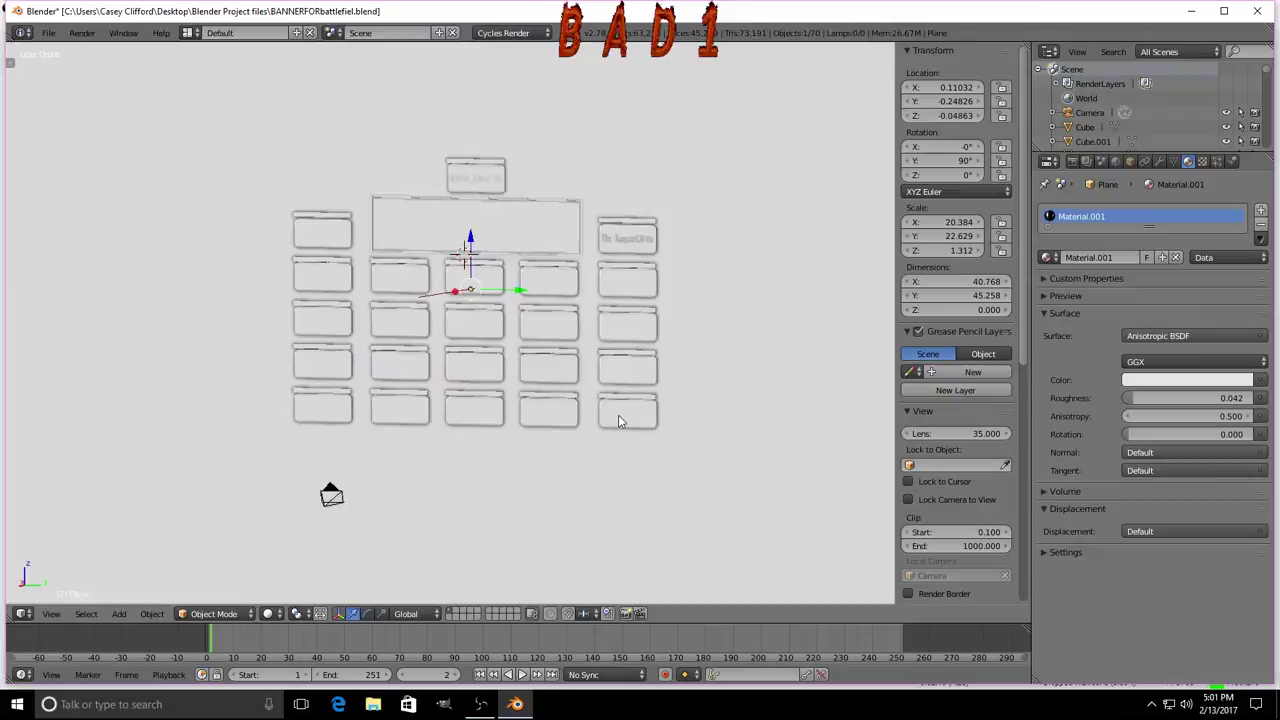
key("KP_5")
- Set the backing plane's colour to black and preview it rendered
scroll(660, 415, "down", 3)
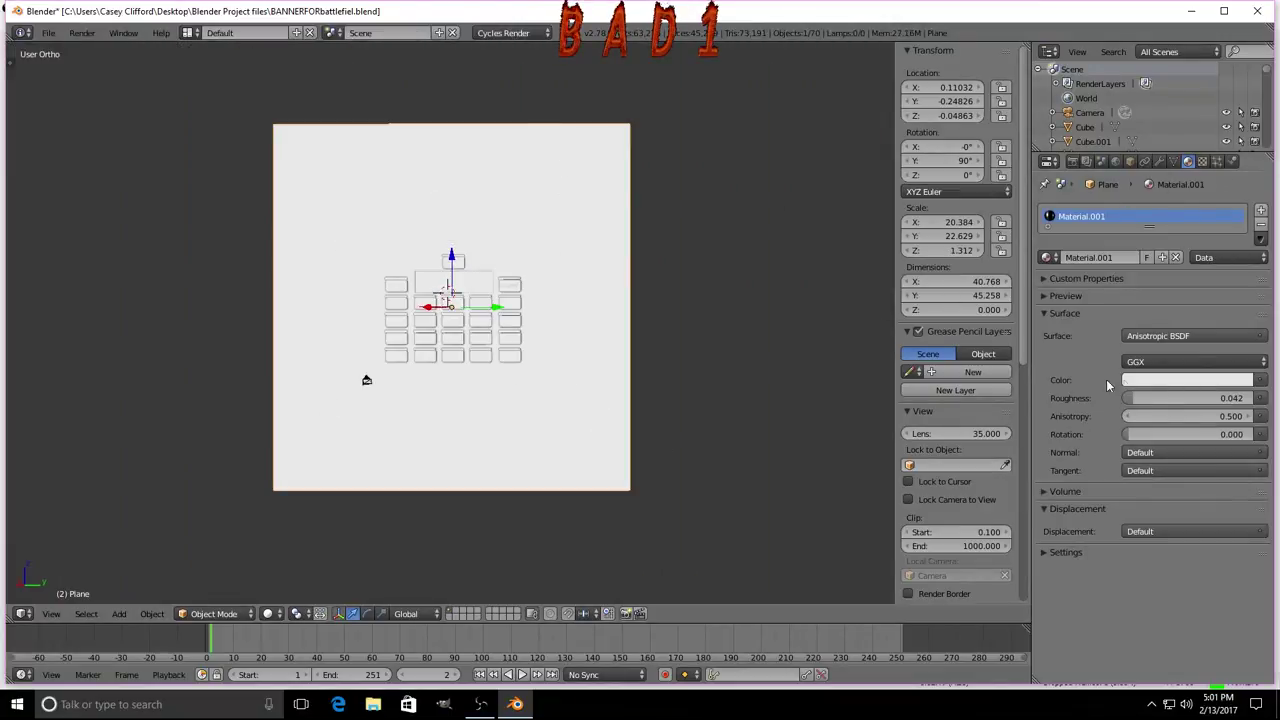
key("z")
key("z")
key("shift+z")
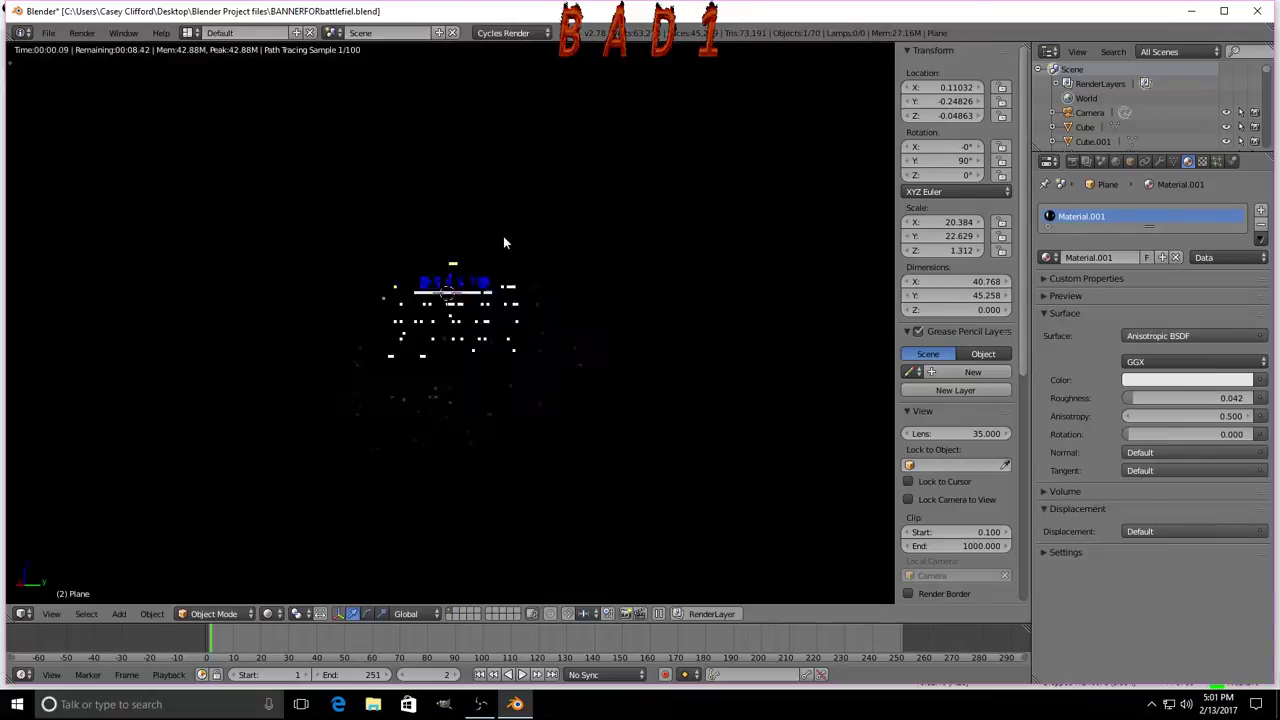
key("shift+z")
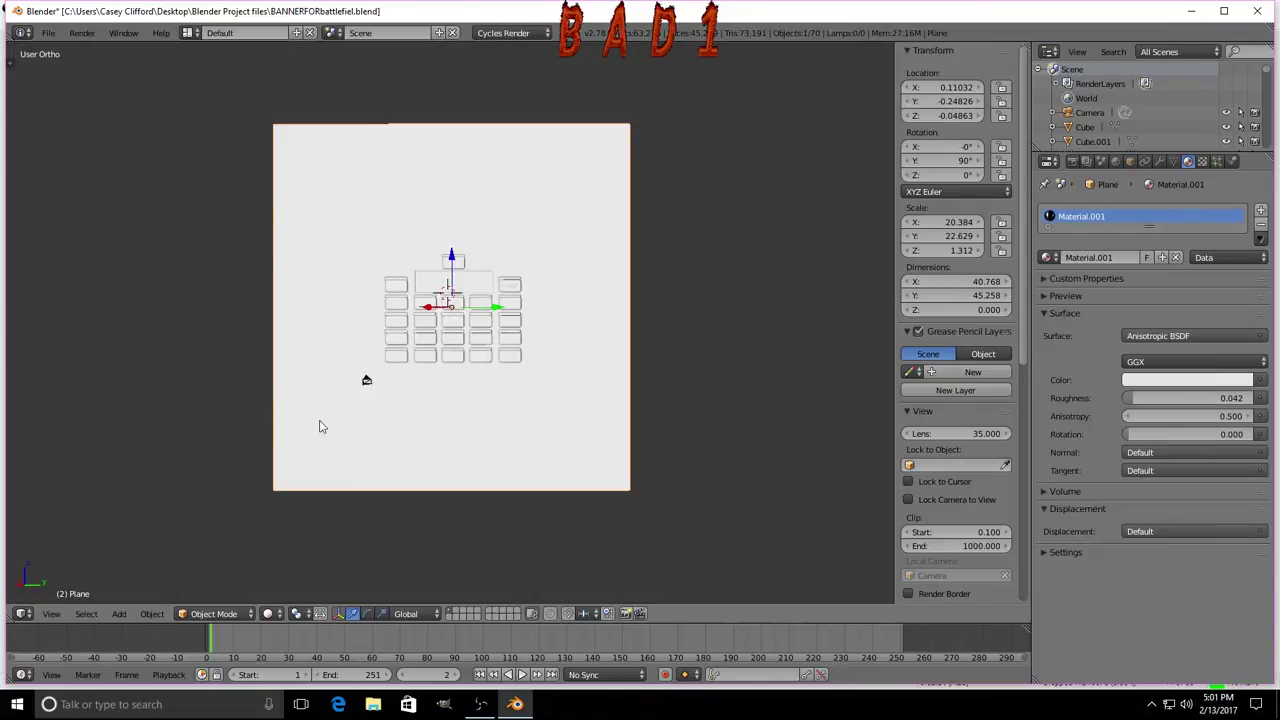
left_click(1195, 381)
left_click_drag(1250, 228, 1248, 275)
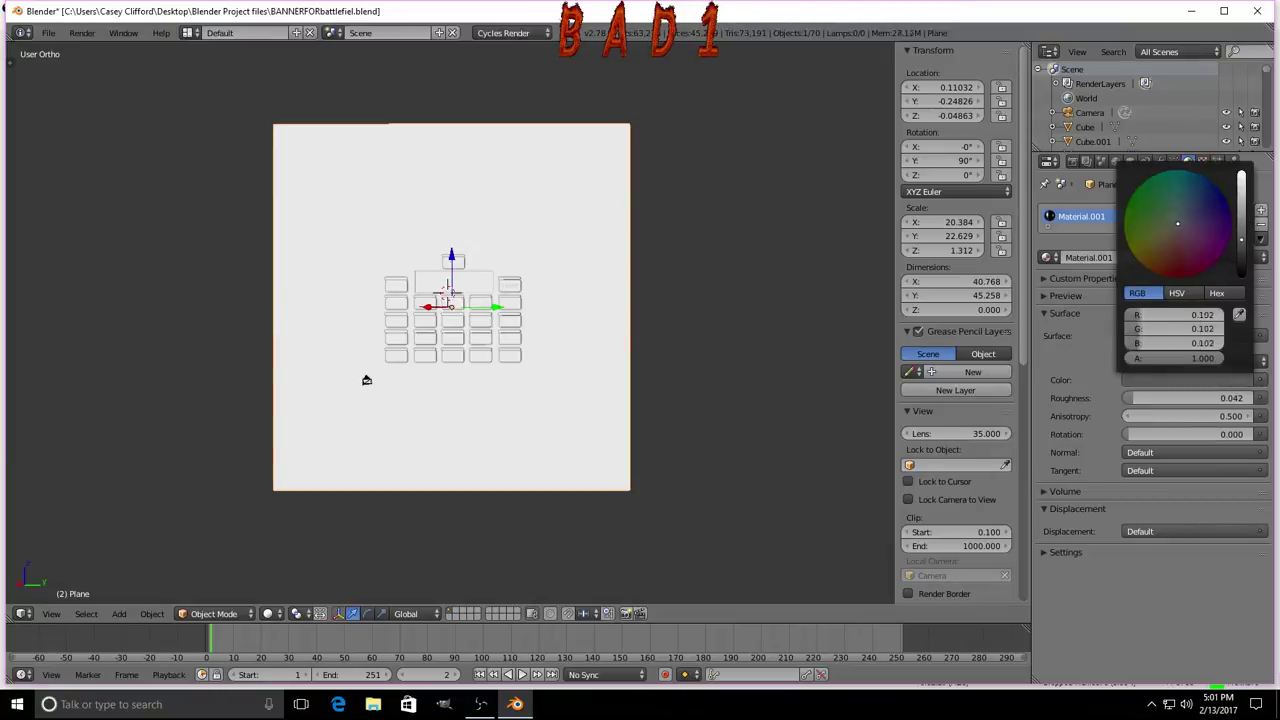
key("shift+z")
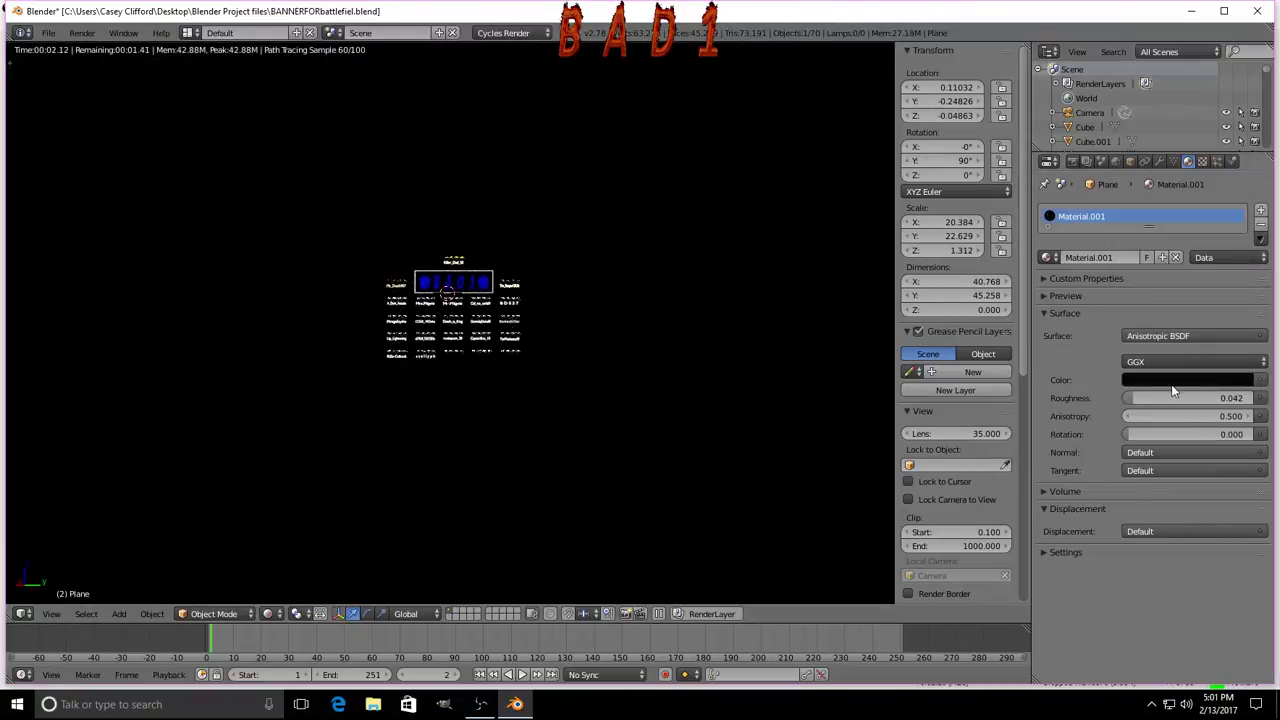
- Raise the plane's colour value to full white 1.000 and view the finished render
left_click(1167, 379)
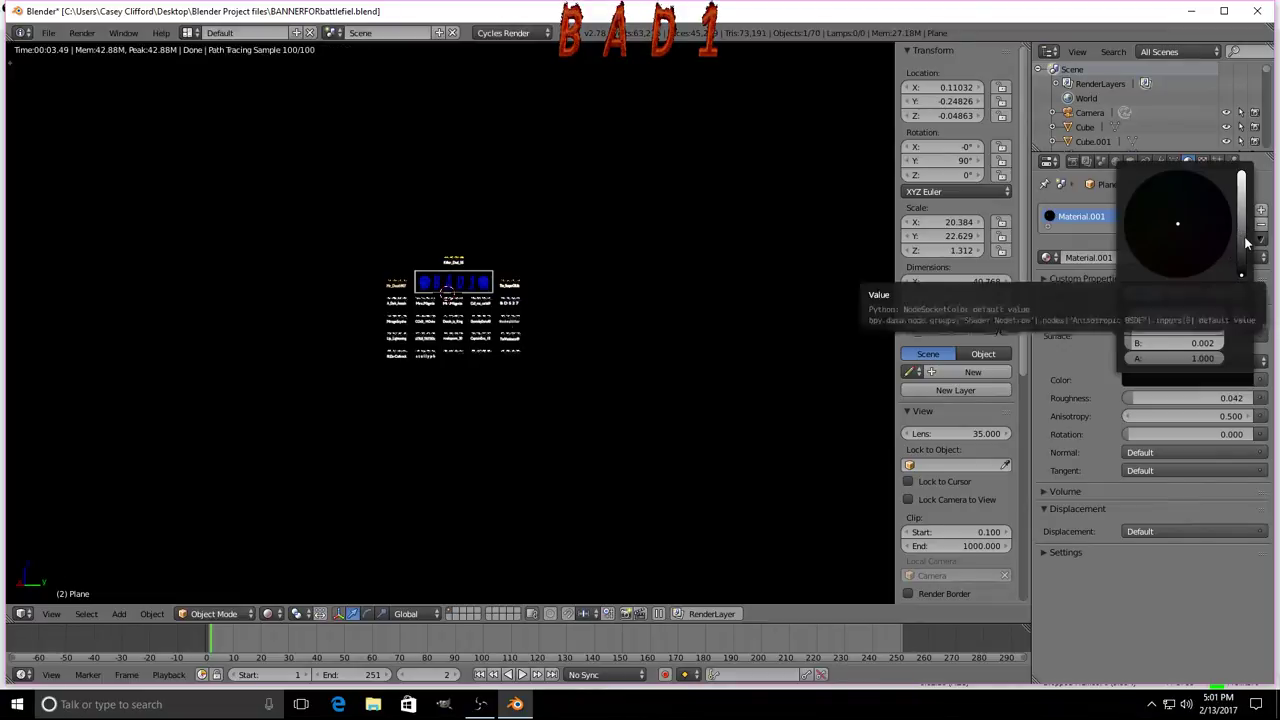
left_click_drag(1243, 270, 1246, 176)
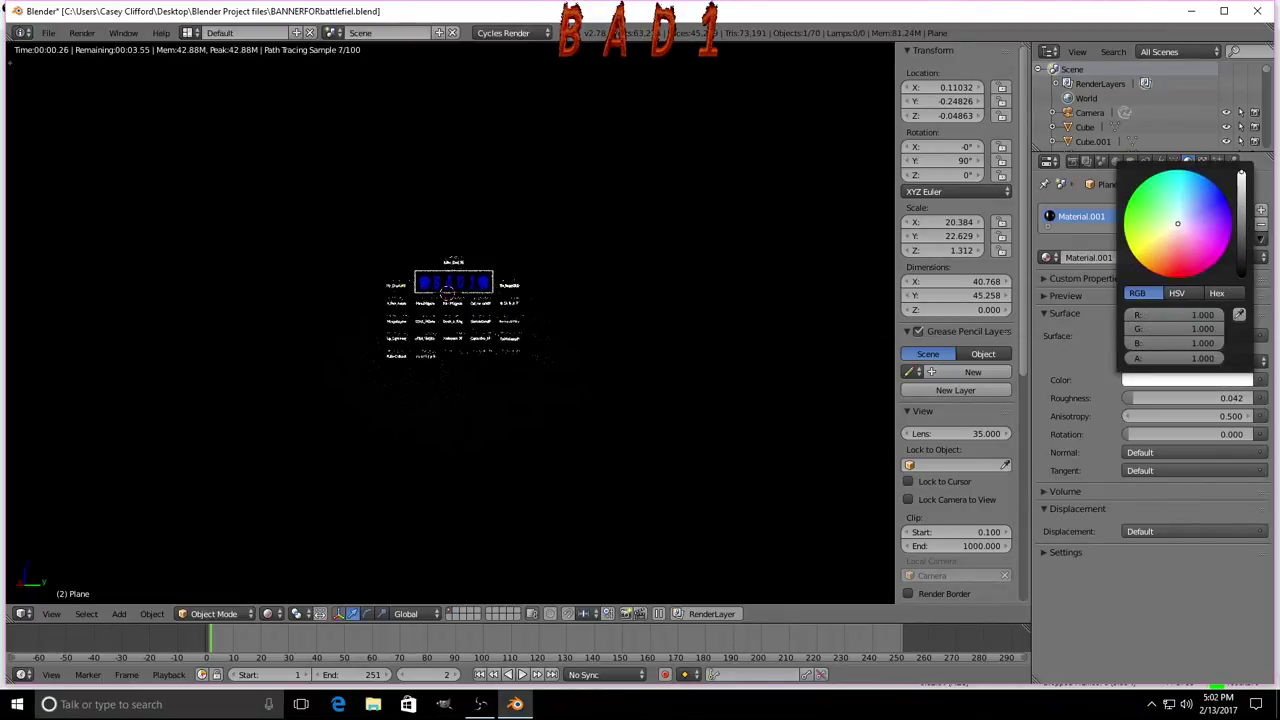
middle_click_drag(663, 227, 394, 258)
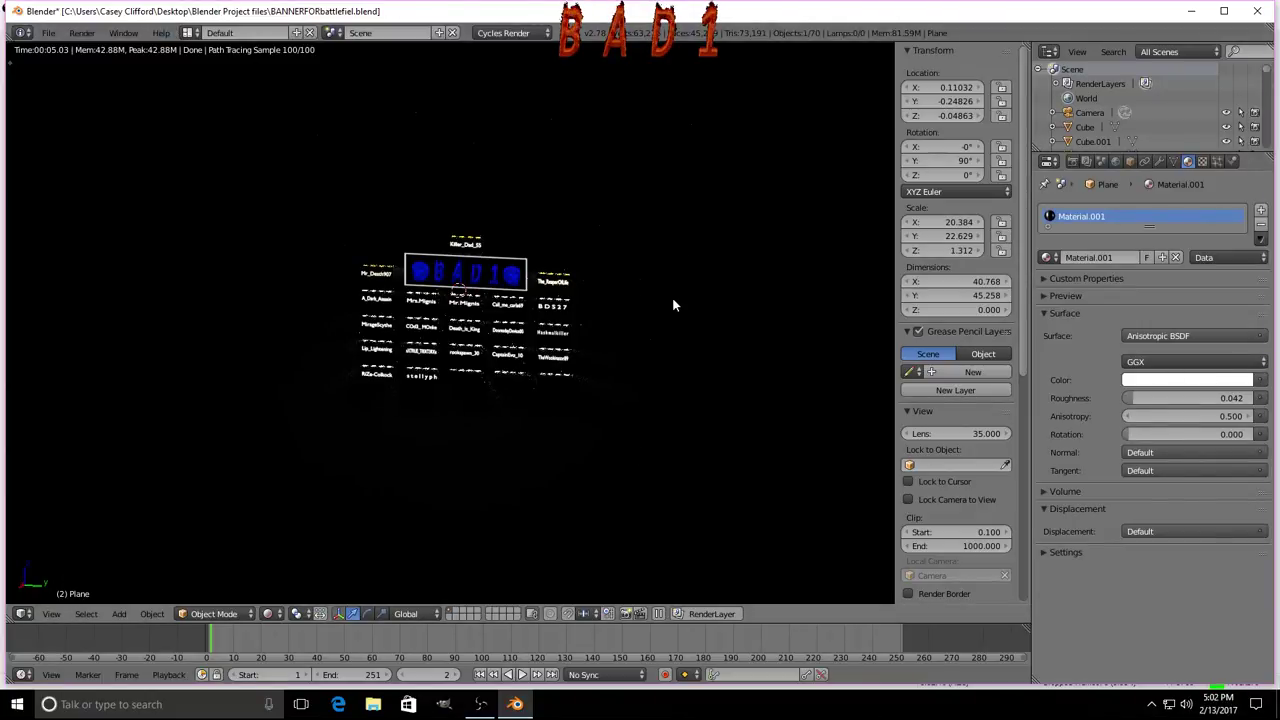
- Return to solid shading and bring up the Render properties
key("shift+z")
middle_click_drag(672, 298, 590, 341)
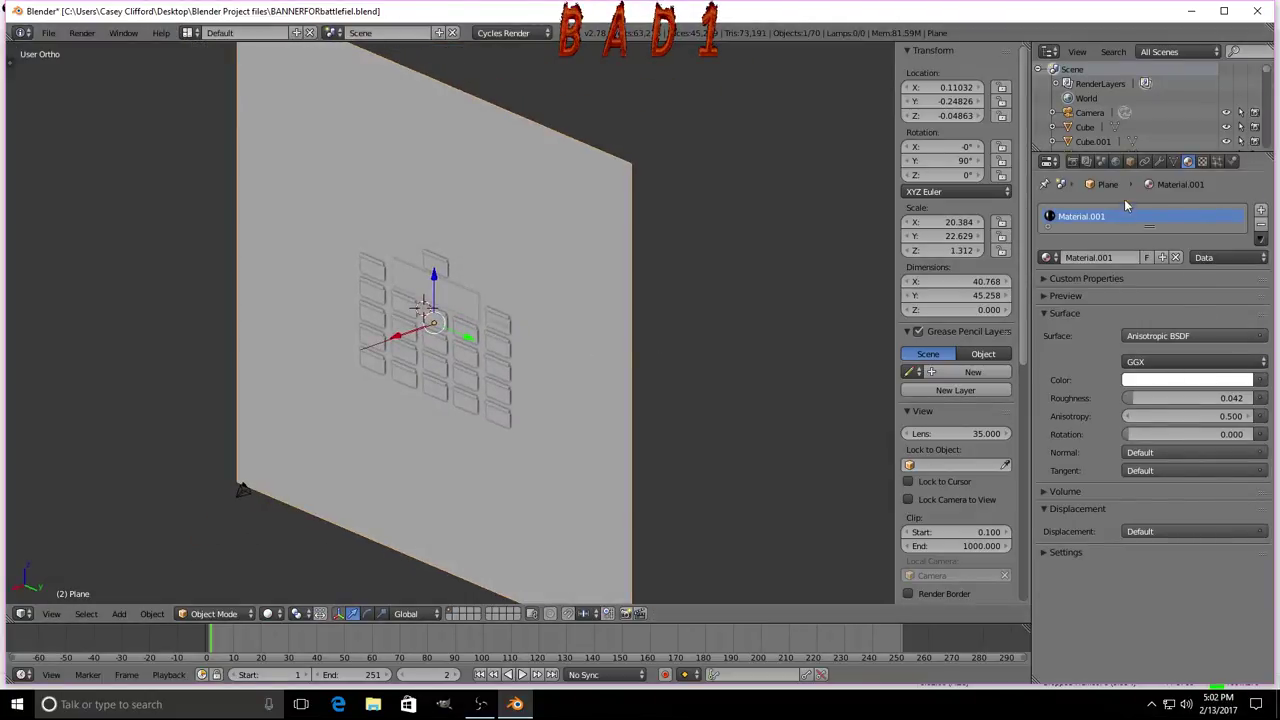
left_click(1088, 162)
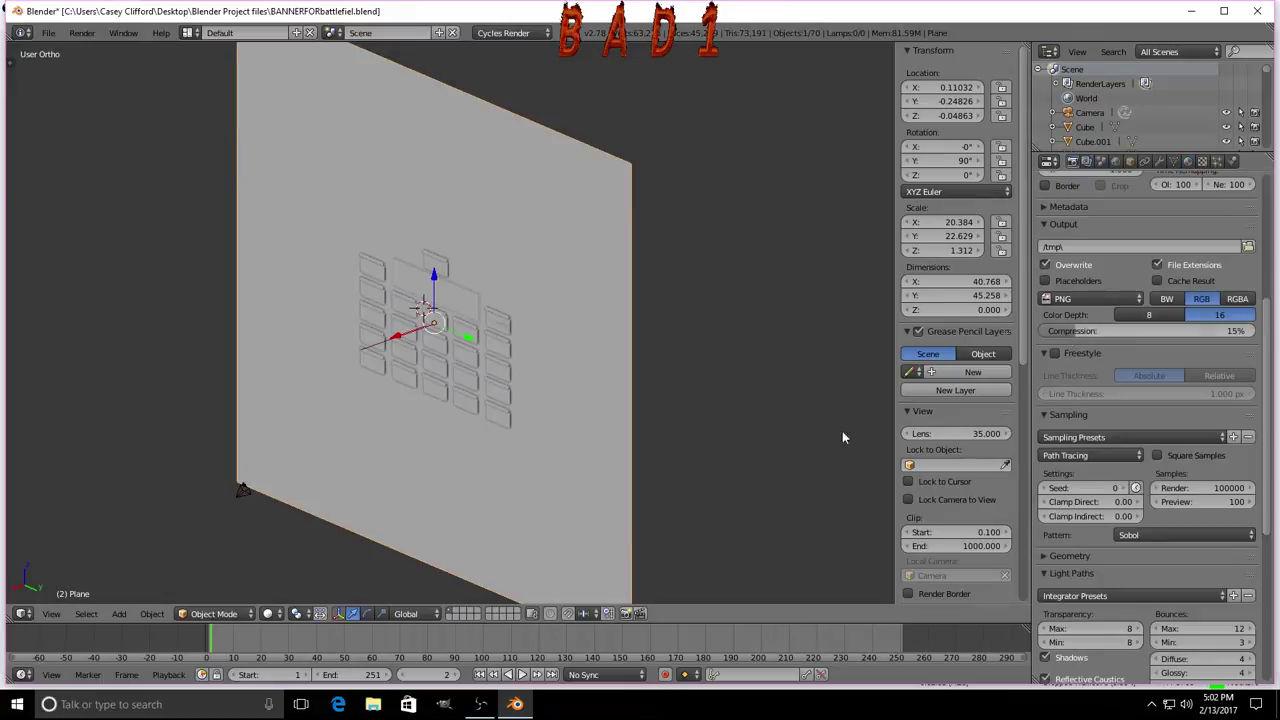
middle_click_drag(842, 437, 242, 259)
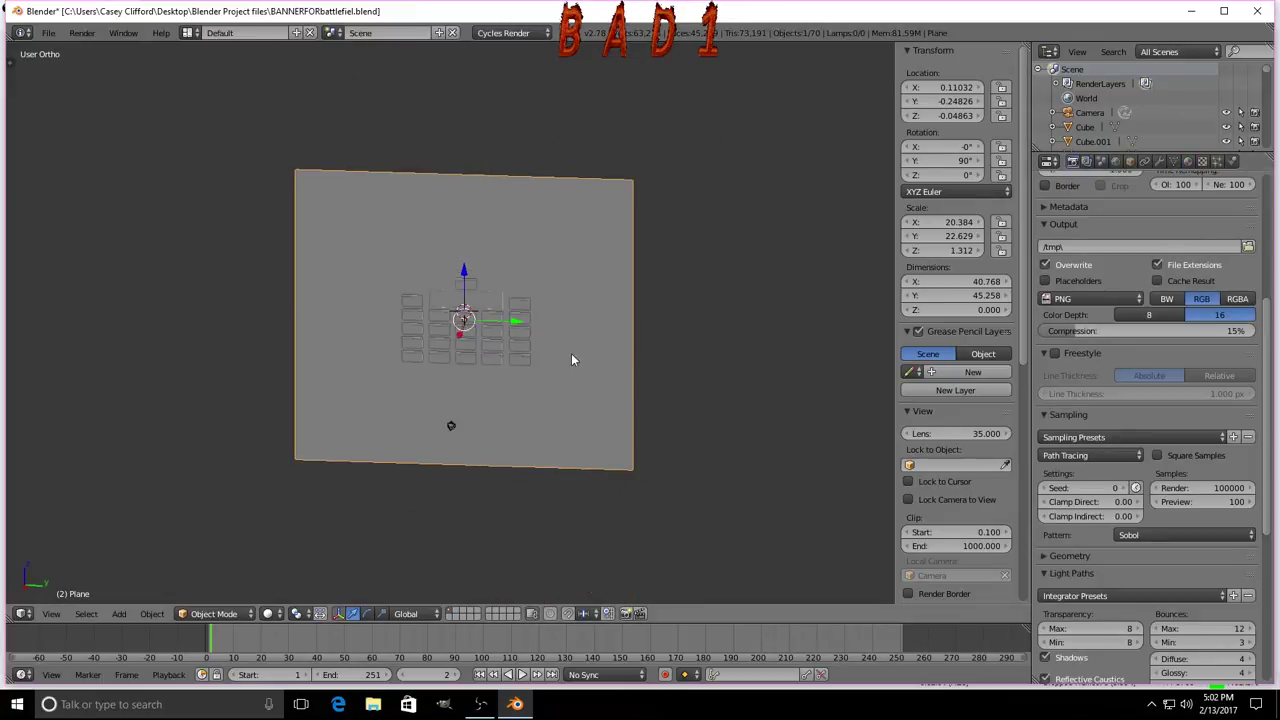
- Scroll to the Light Paths panel and raise Filter Glossy from 0 to 6.30
scroll(1177, 409, "up", 1)
scroll(1177, 409, "up", 4)
scroll(1178, 412, "down", 5)
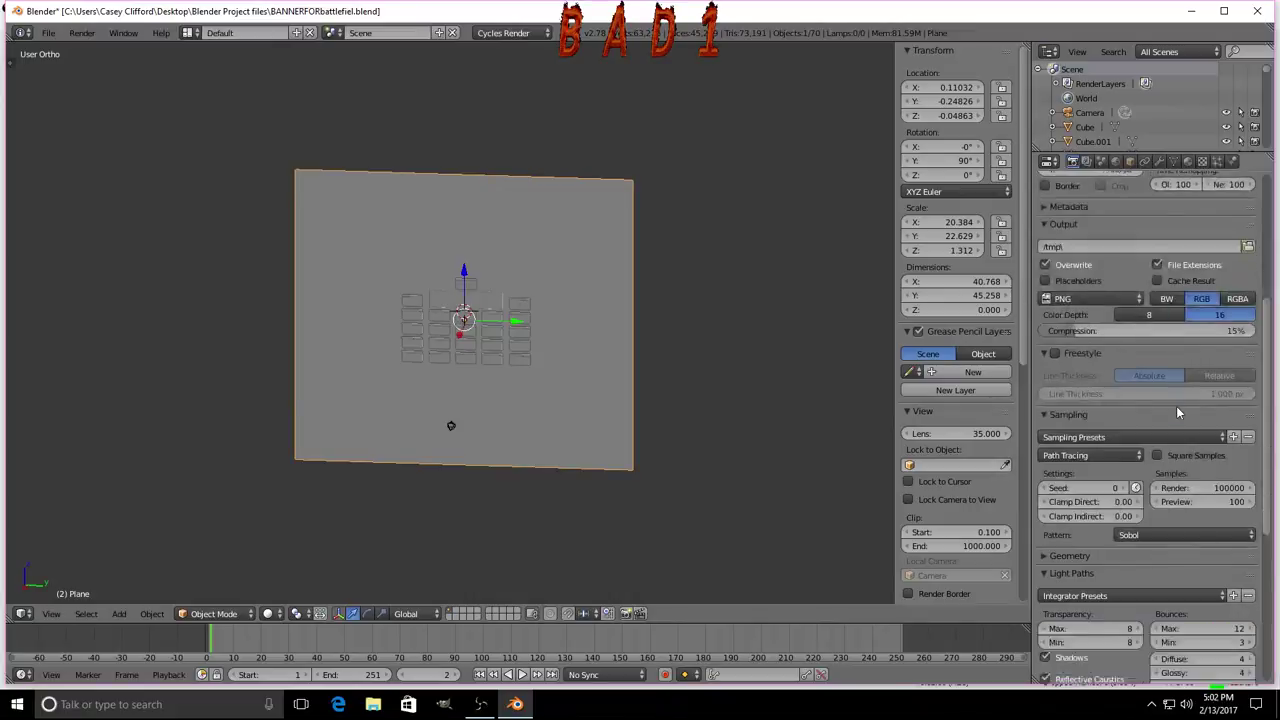
scroll(1178, 412, "down", 1)
scroll(1175, 410, "down", 2)
scroll(1168, 410, "down", 1)
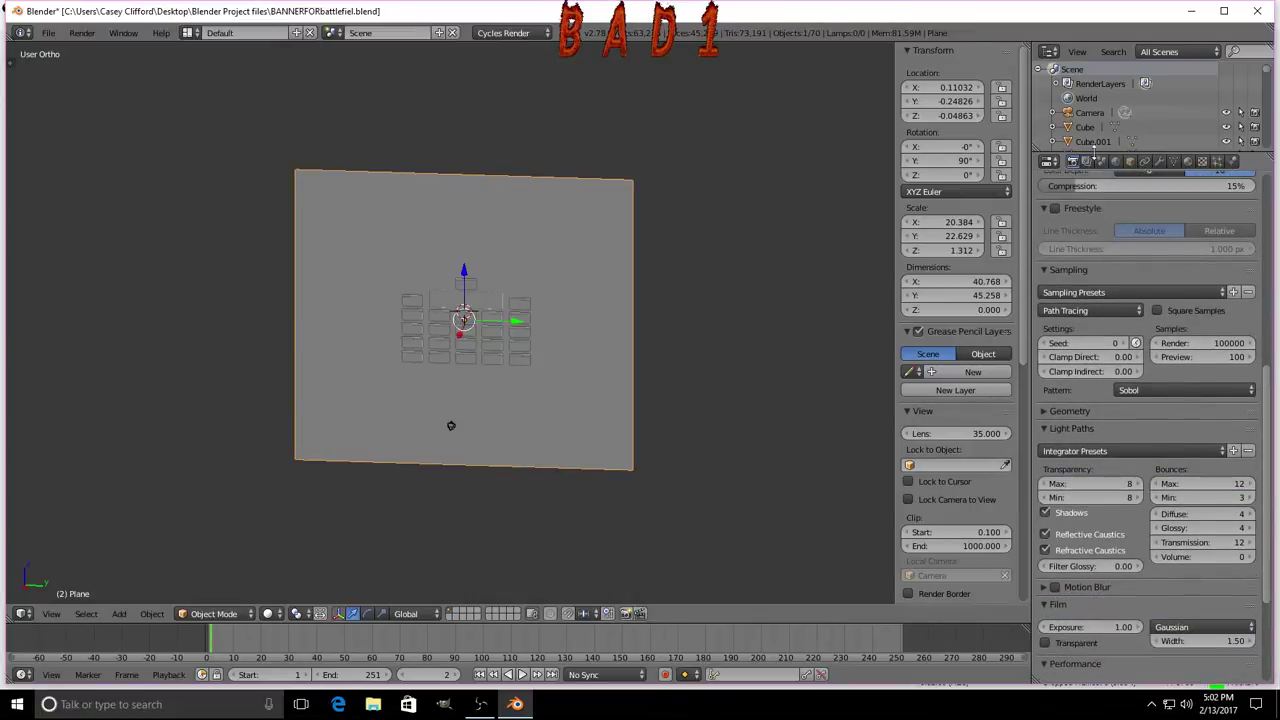
scroll(1110, 450, "down", 3)
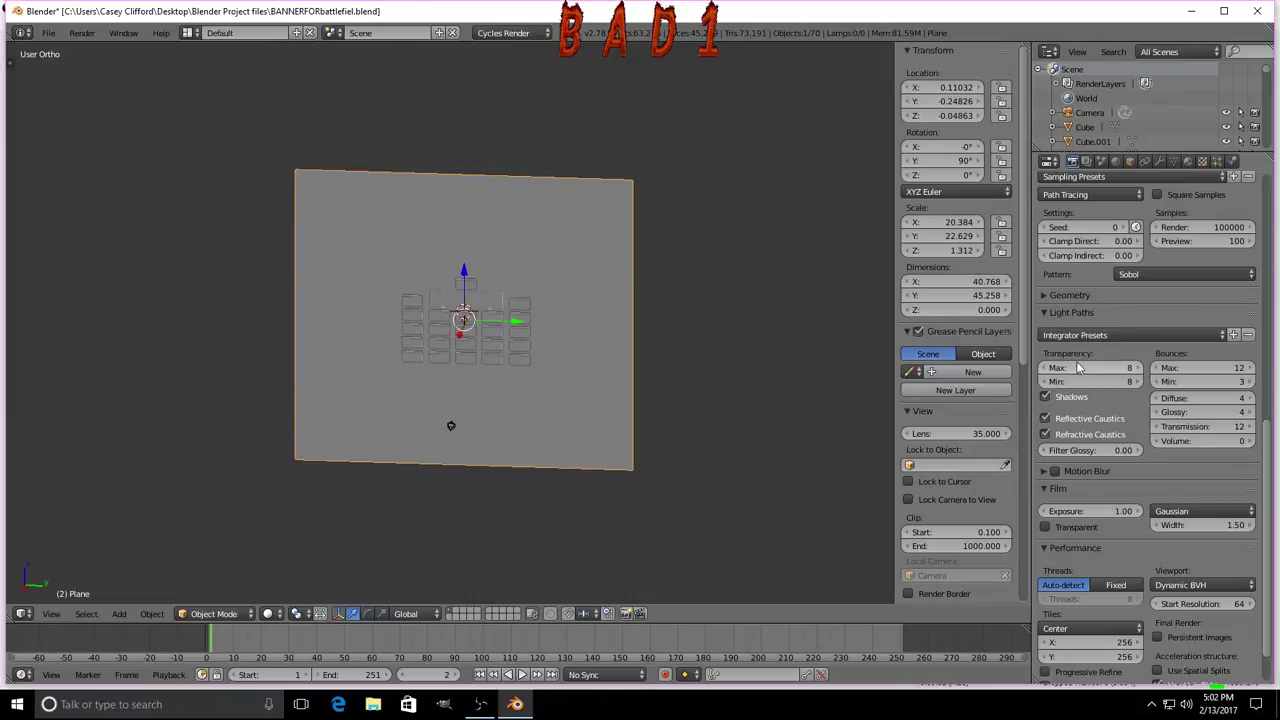
left_click_drag(1088, 450, 1100, 450)
- Try Filter Glossy at 0.00 and about 1.23 in live render, then enter exactly 0
key("shift+z")
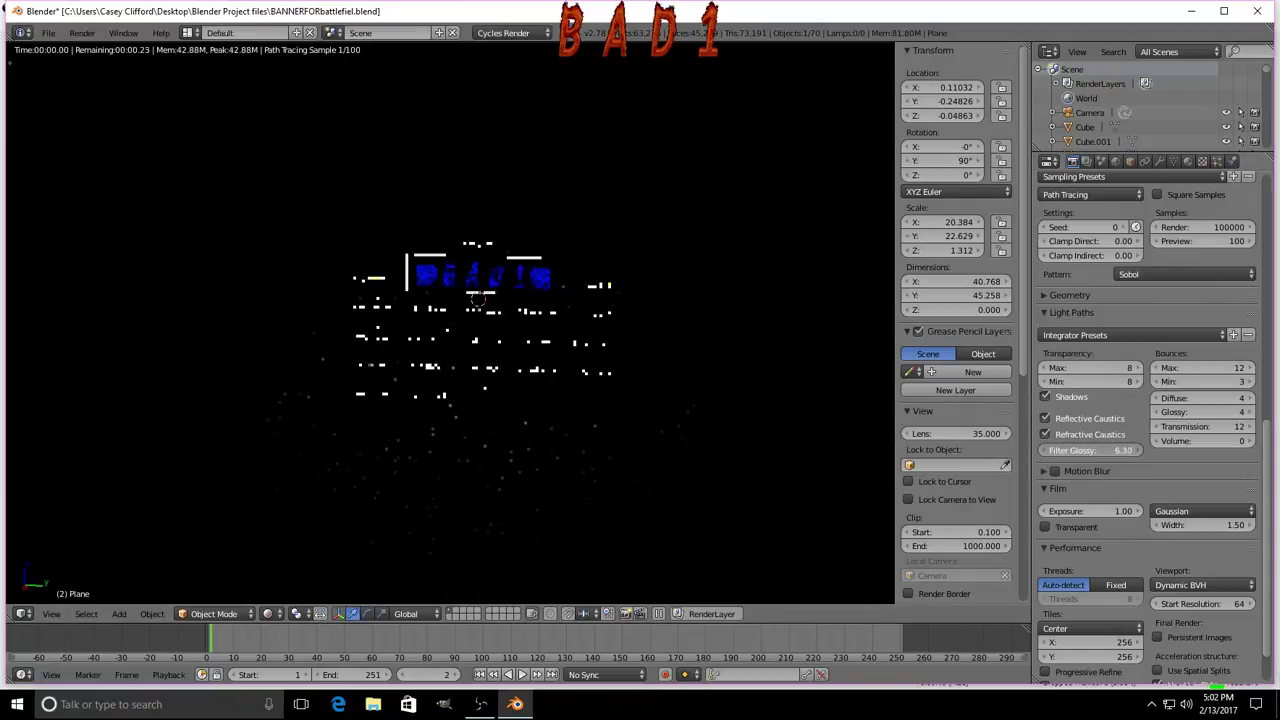
left_click_drag(1090, 450, 1050, 450)
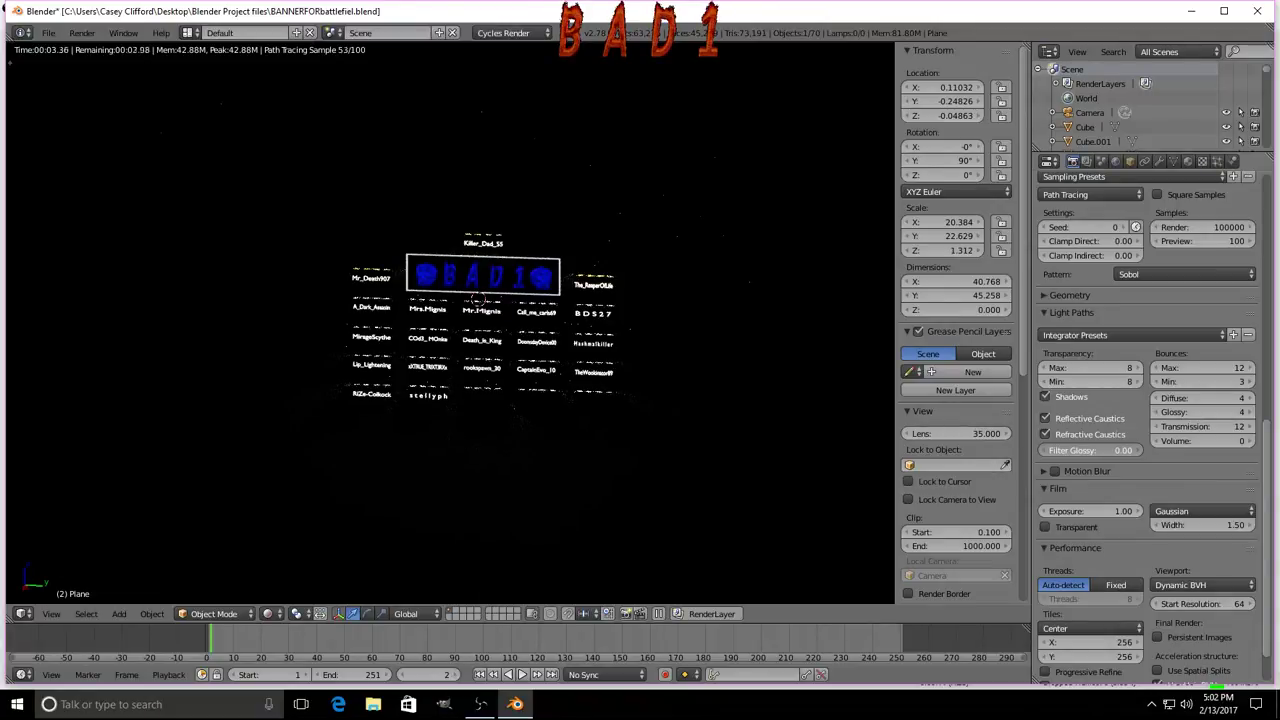
left_click_drag(1067, 450, 1090, 450)
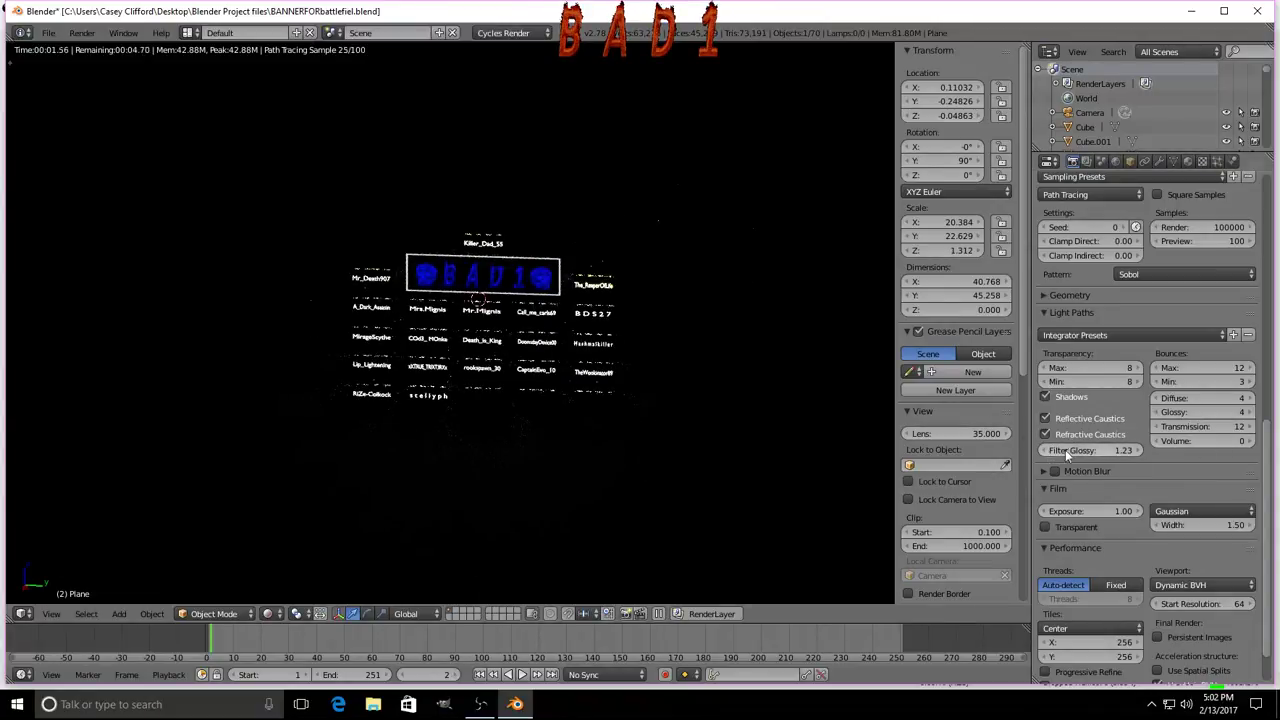
left_click(1067, 452)
type("0")
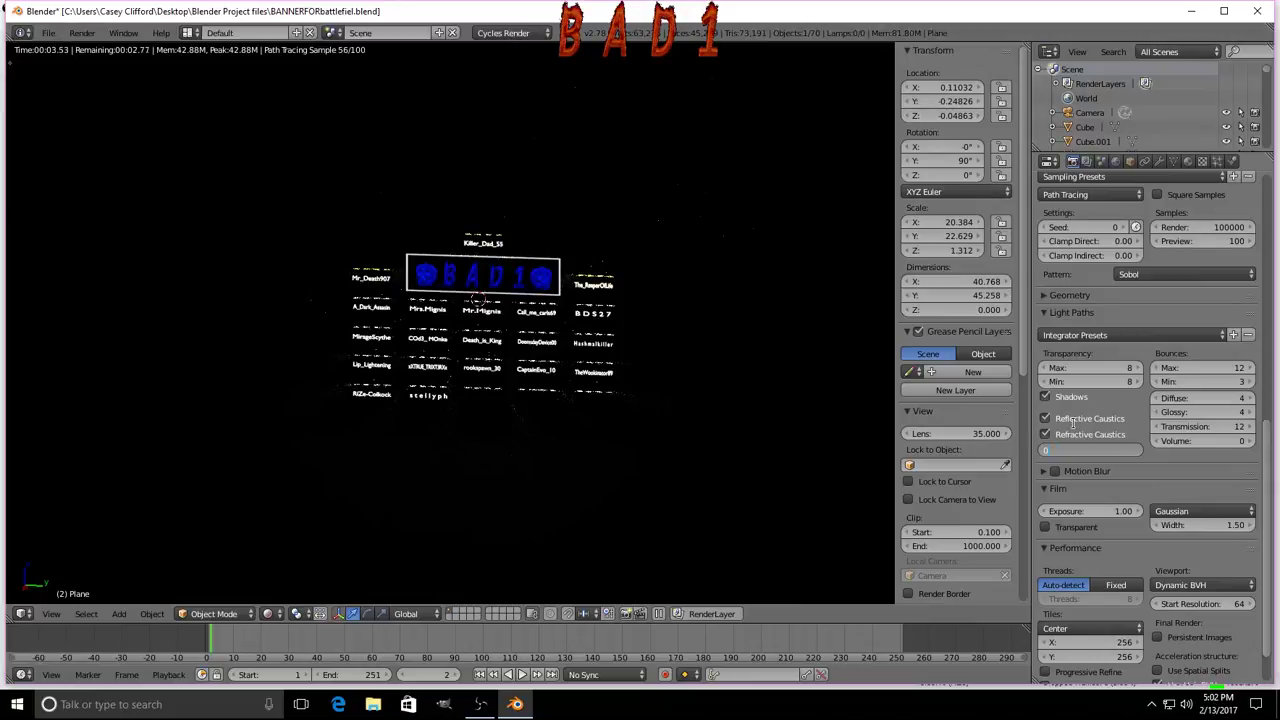
key("Return")
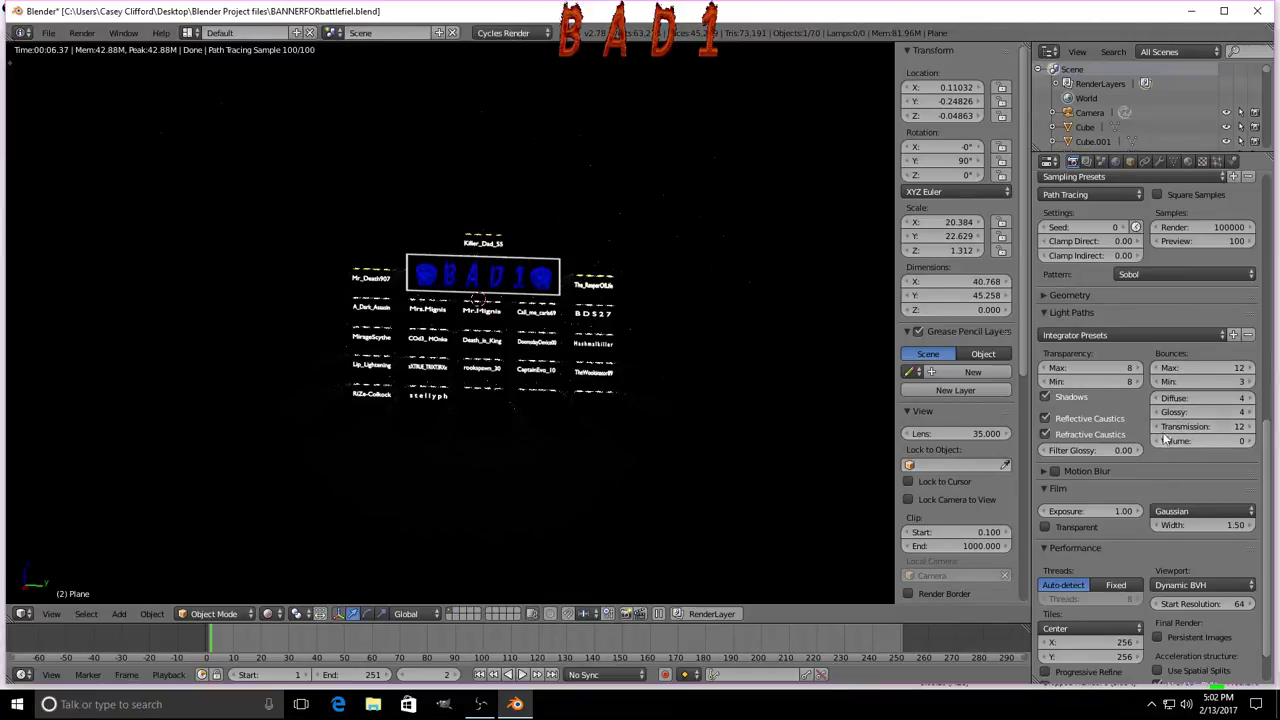
- Lower Glossy bounces from 4 to 0 and try reducing the maximum bounces
left_click_drag(1180, 414, 1140, 412)
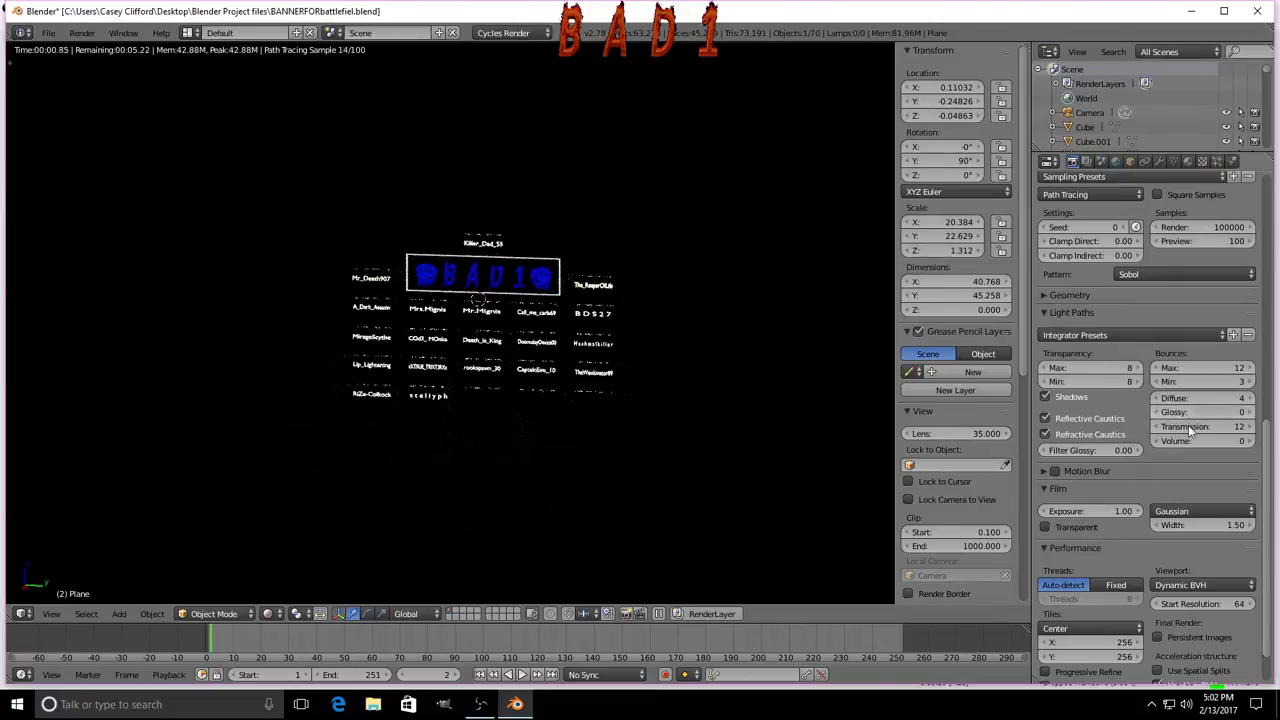
mouse_move(1180, 368)
left_mouse_down()
mouse_move(1140, 368)
mouse_move(1186, 365)
left_mouse_up()
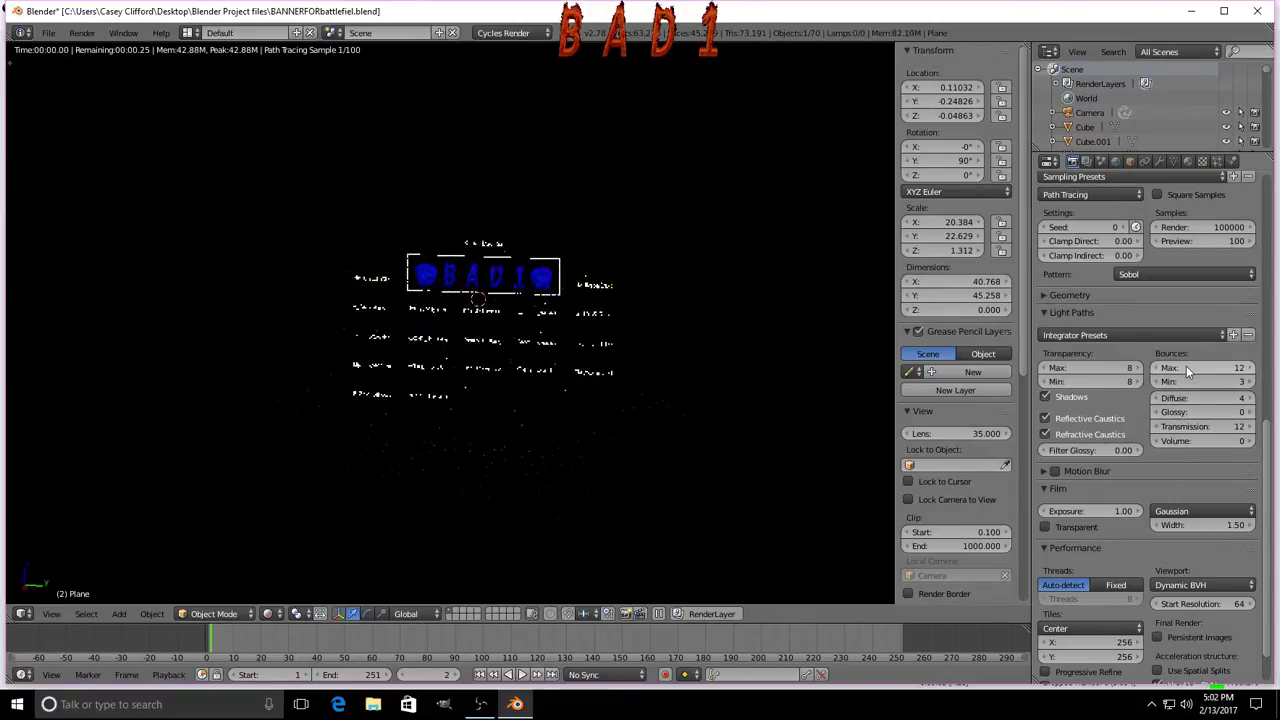